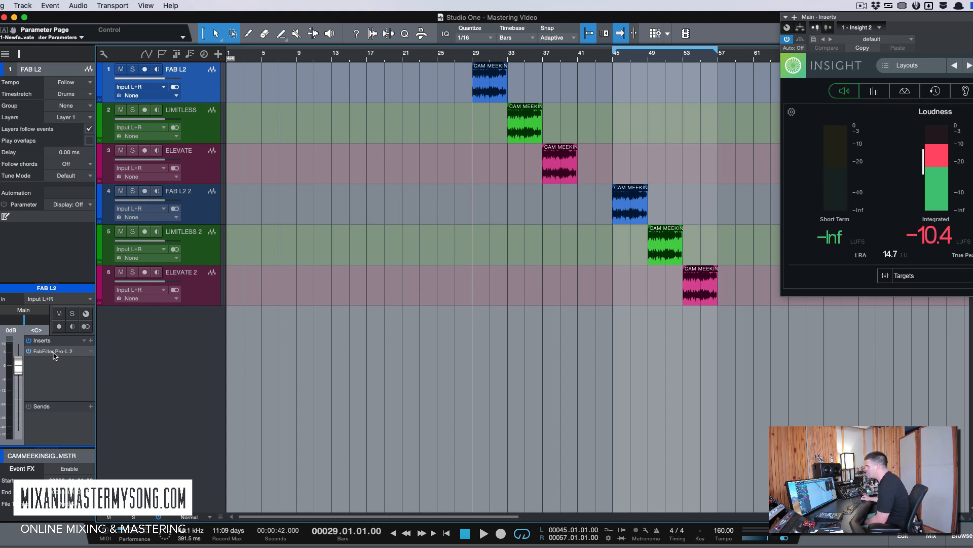
# Step: Open the FabFilter Pro-L 2 limiter on the FAB L2 track and examine its gain, lookahead and limiting style options
pyautogui.click(55, 355)
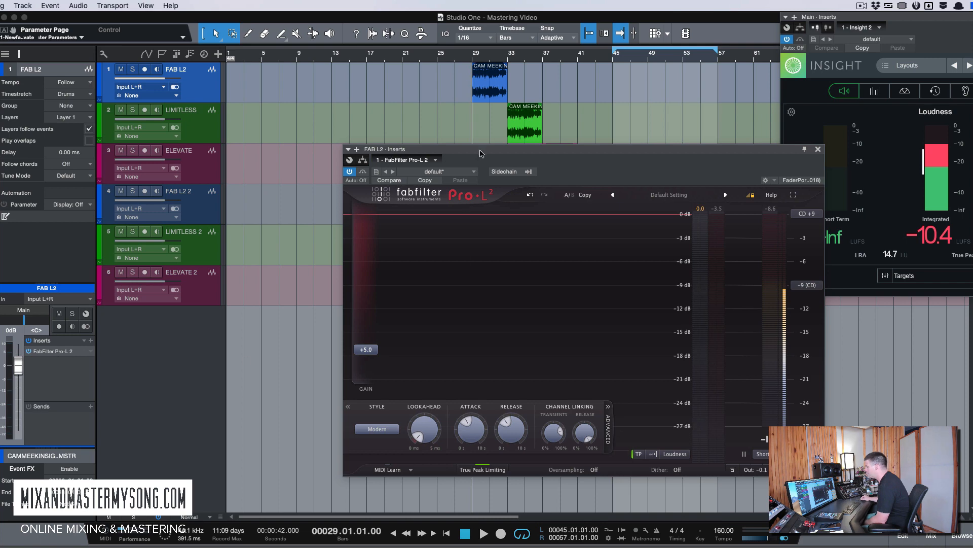
pyautogui.moveTo(481, 150); pyautogui.dragTo(439, 128)
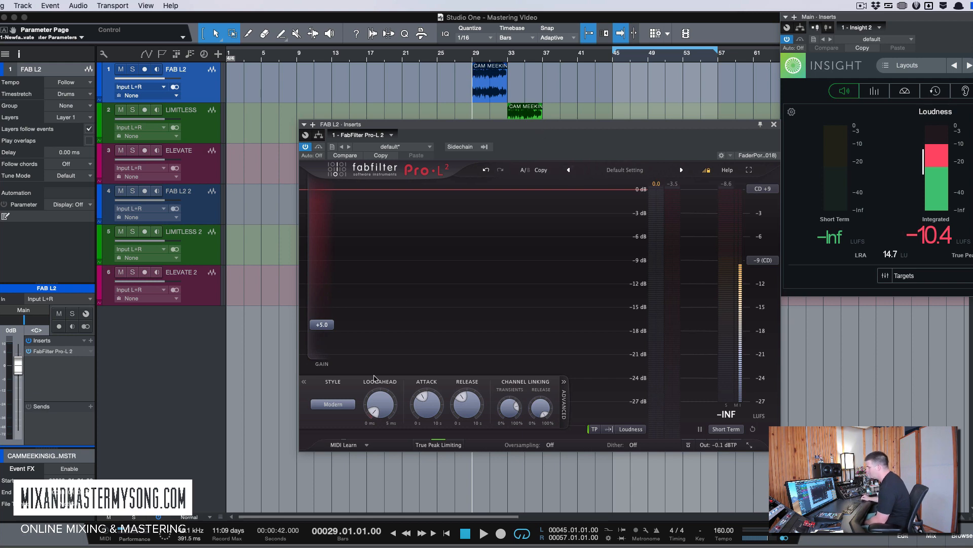
pyautogui.moveTo(325, 328)
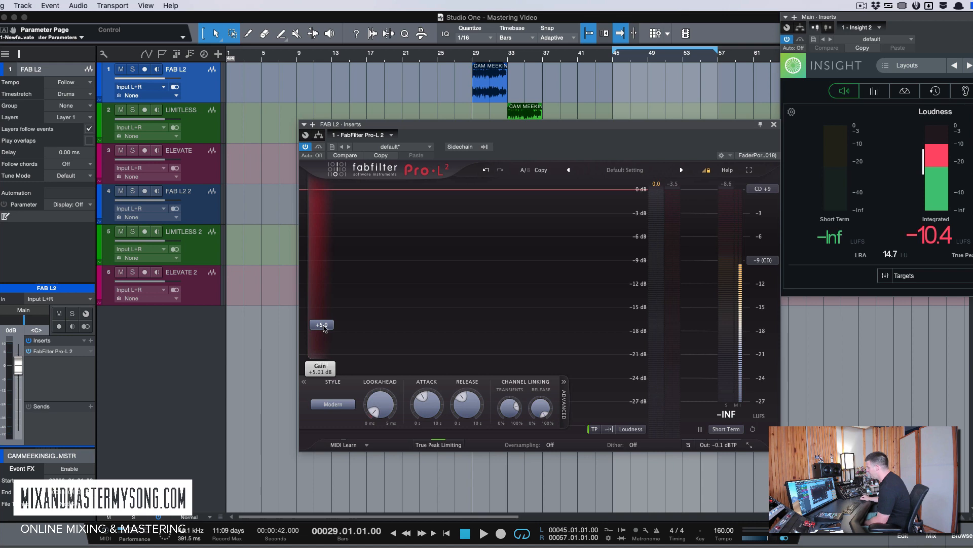
pyautogui.moveTo(379, 410)
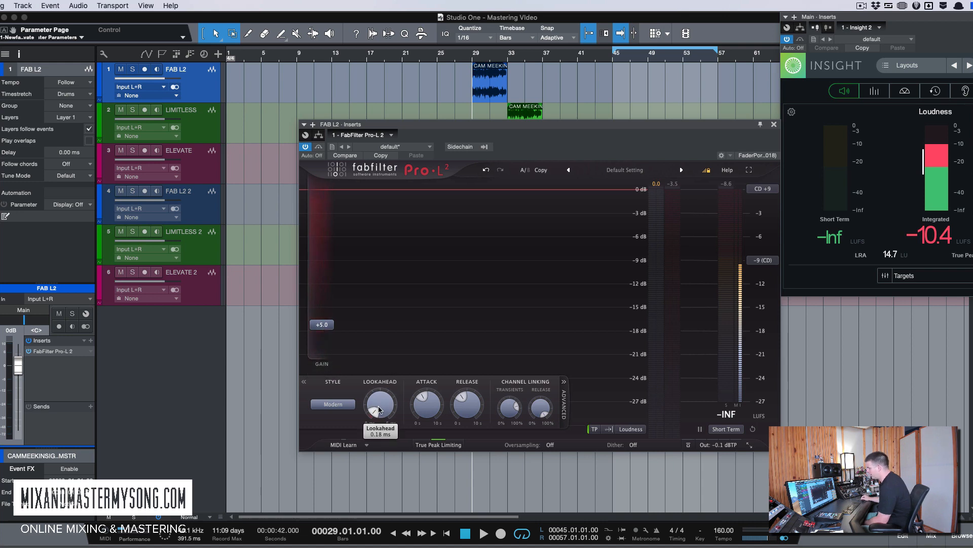
pyautogui.click(342, 405)
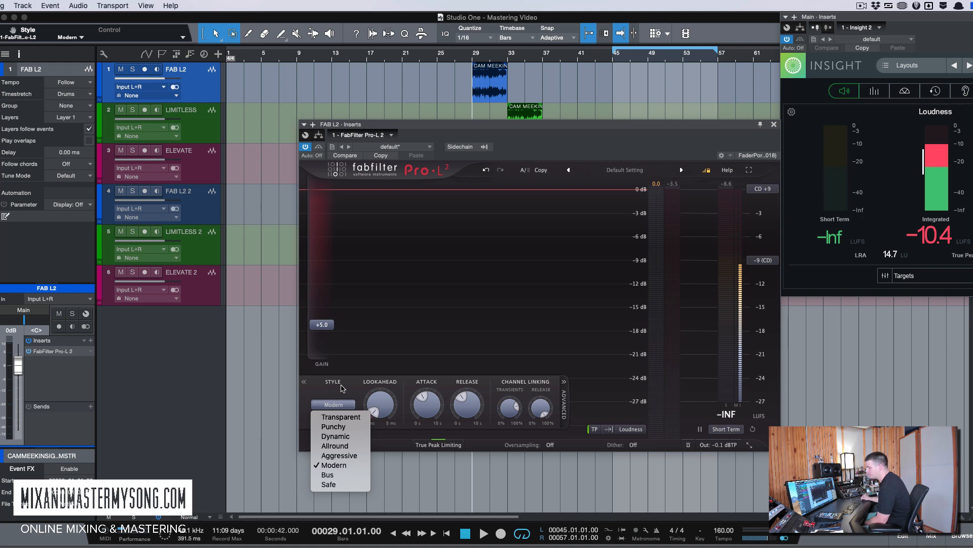
pyautogui.click(343, 388)
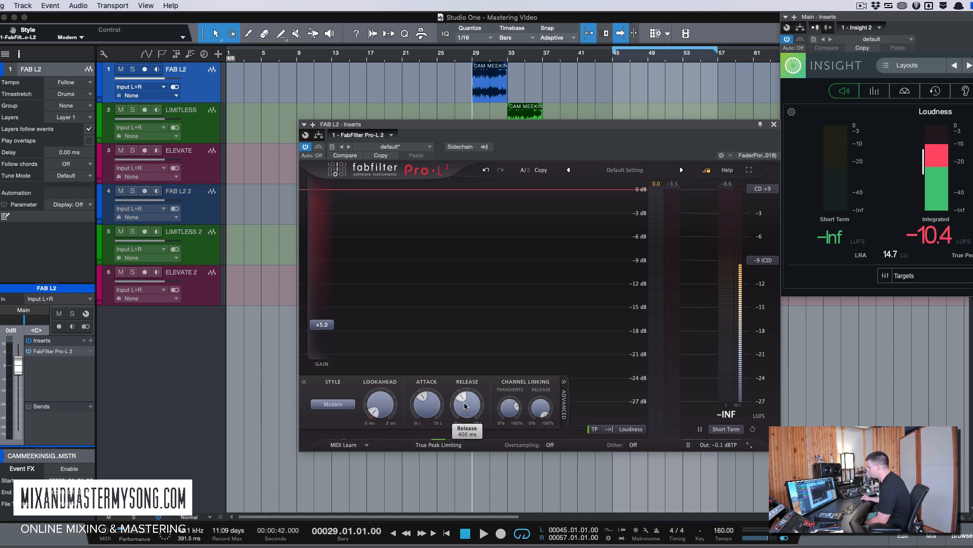
# Step: Browse Pro-L 2's Loud preset category without loading a preset, and close the plug-in window
pyautogui.click(625, 171)
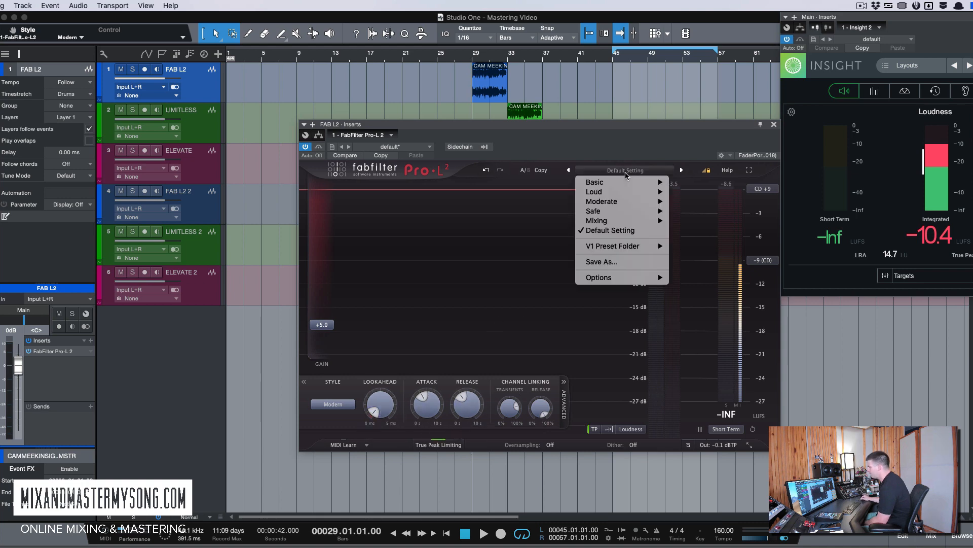
pyautogui.moveTo(622, 203)
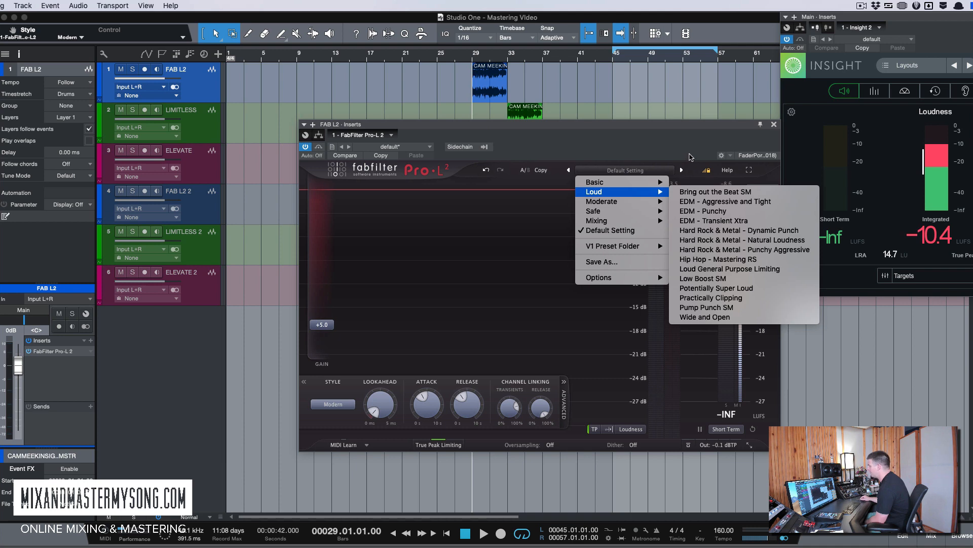
pyautogui.click(689, 156)
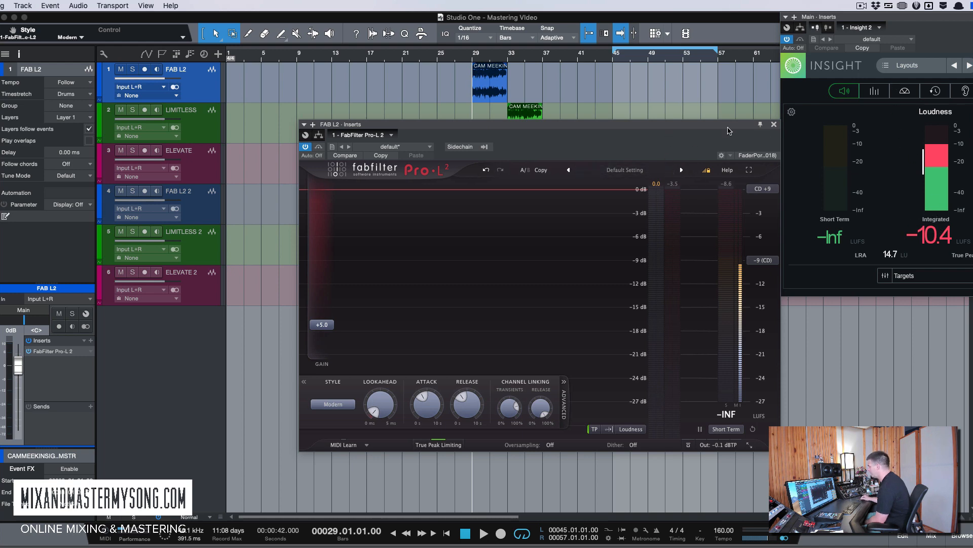
pyautogui.click(773, 125)
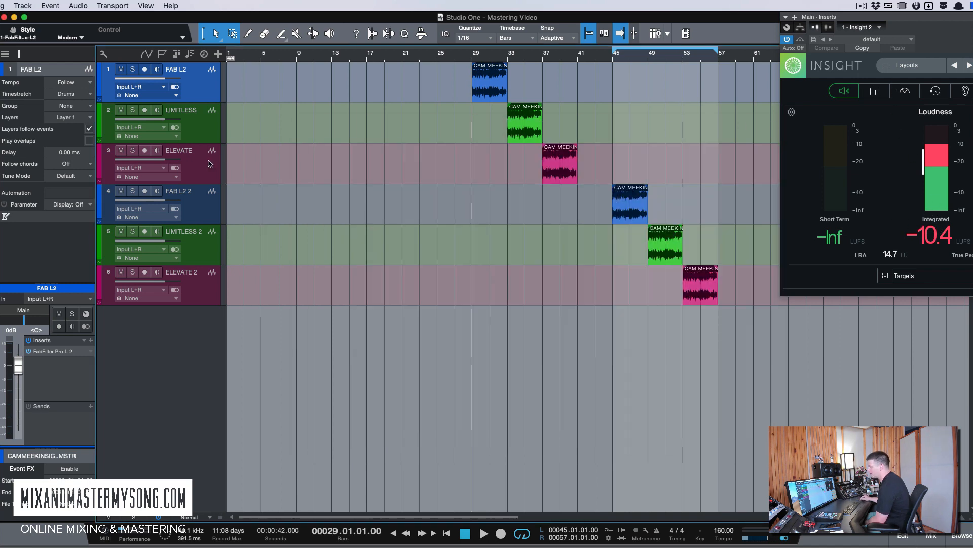
# Step: Open Limitless 2 on the LIMITLESS track, examine its band controls and advanced, clipping and dither settings, and close it
pyautogui.click(199, 124)
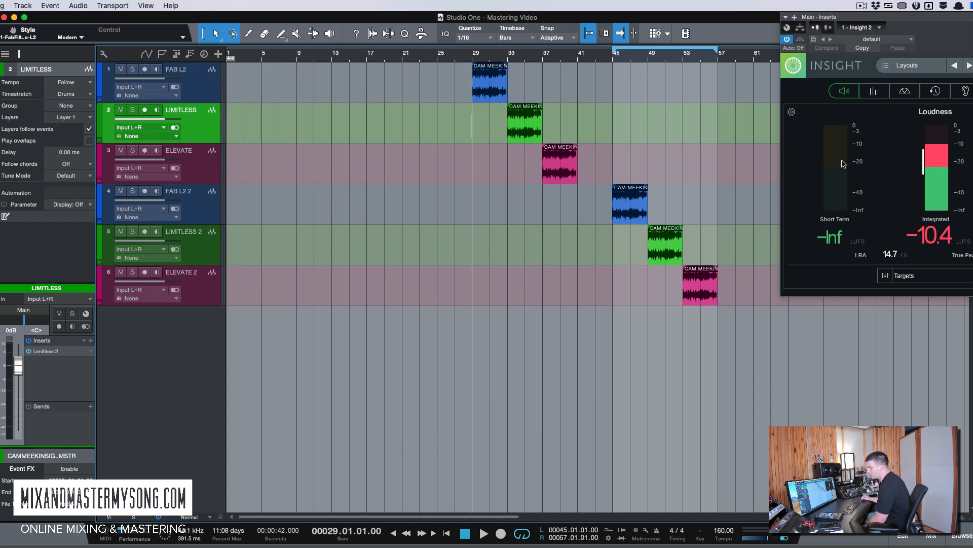
pyautogui.click(57, 351)
pyautogui.moveTo(525, 157); pyautogui.dragTo(490, 167)
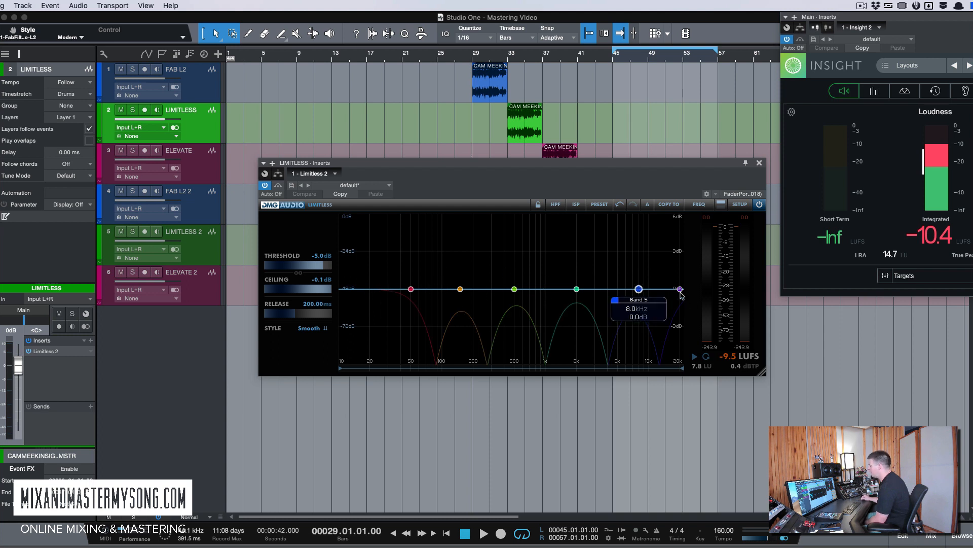
pyautogui.click(721, 205)
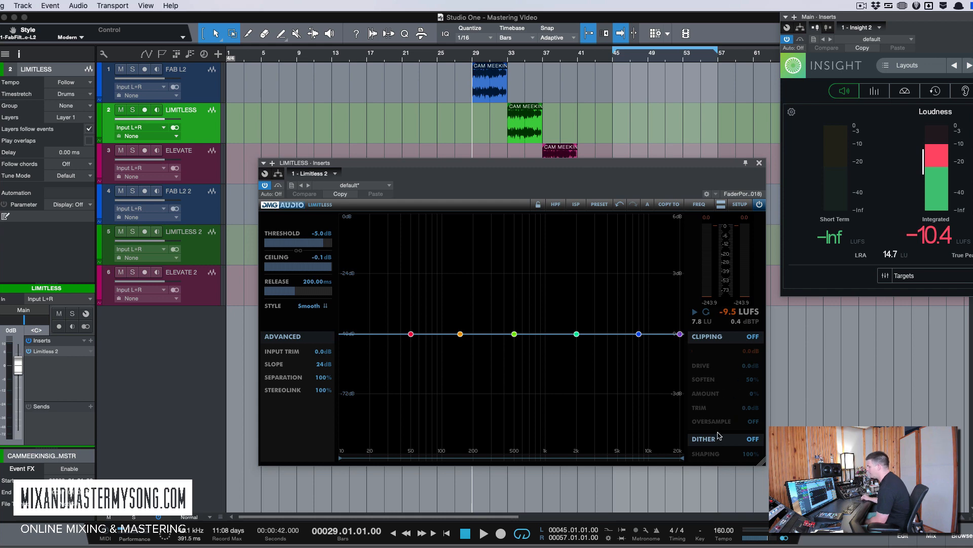
pyautogui.moveTo(411, 337)
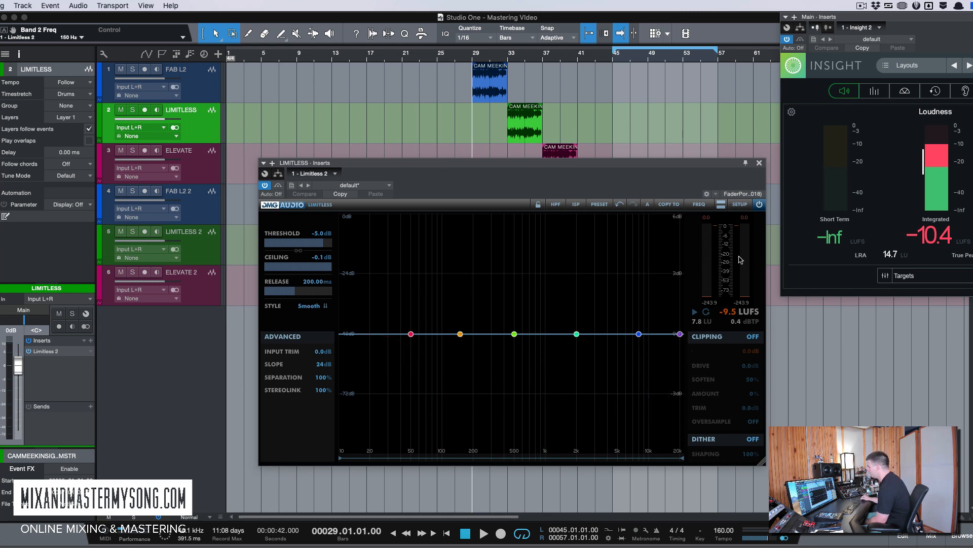
pyautogui.click(720, 205)
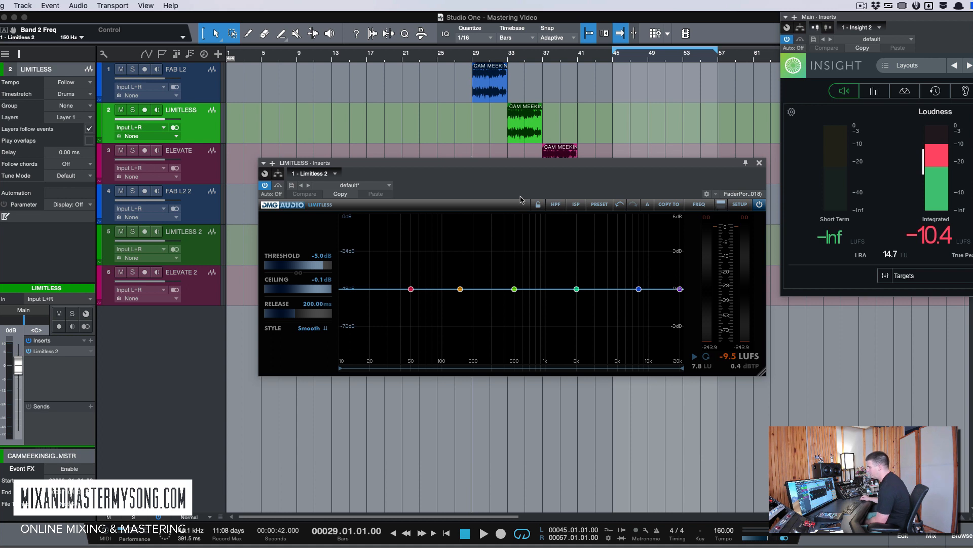
pyautogui.click(759, 164)
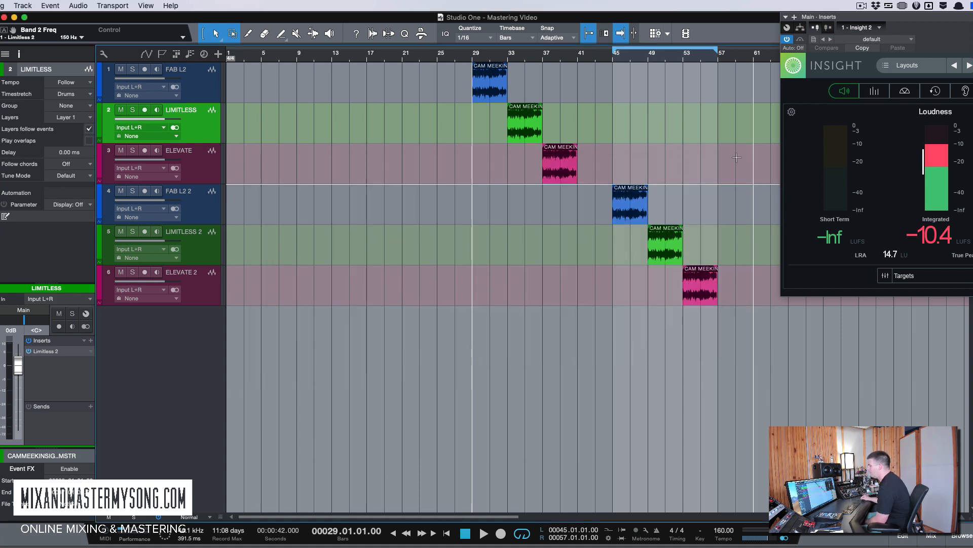
# Step: Open Newfangled Elevate on the ELEVATE track and examine its main limiter, transient emphasis and spectral clipper parameters
pyautogui.click(202, 168)
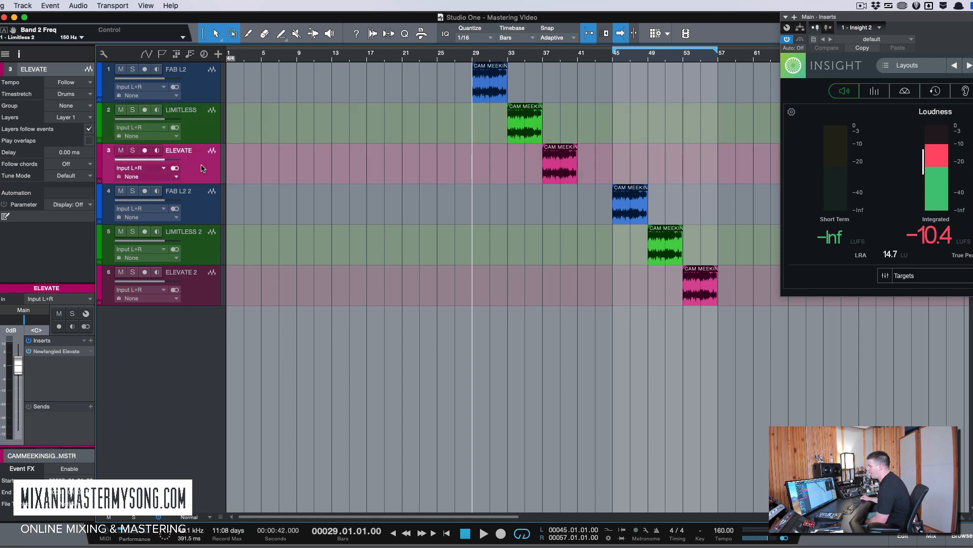
pyautogui.doubleClick(55, 350)
pyautogui.moveTo(497, 71); pyautogui.dragTo(599, 74)
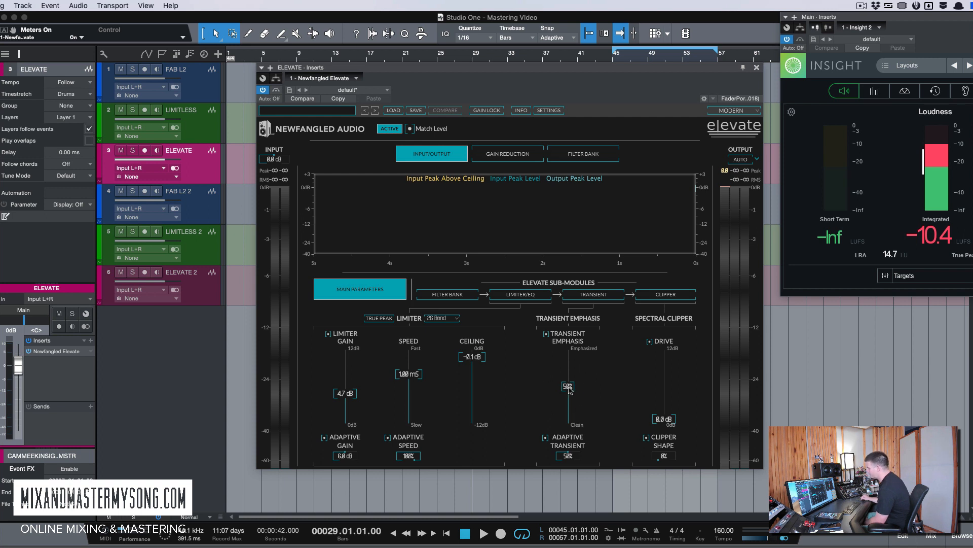
pyautogui.moveTo(570, 389)
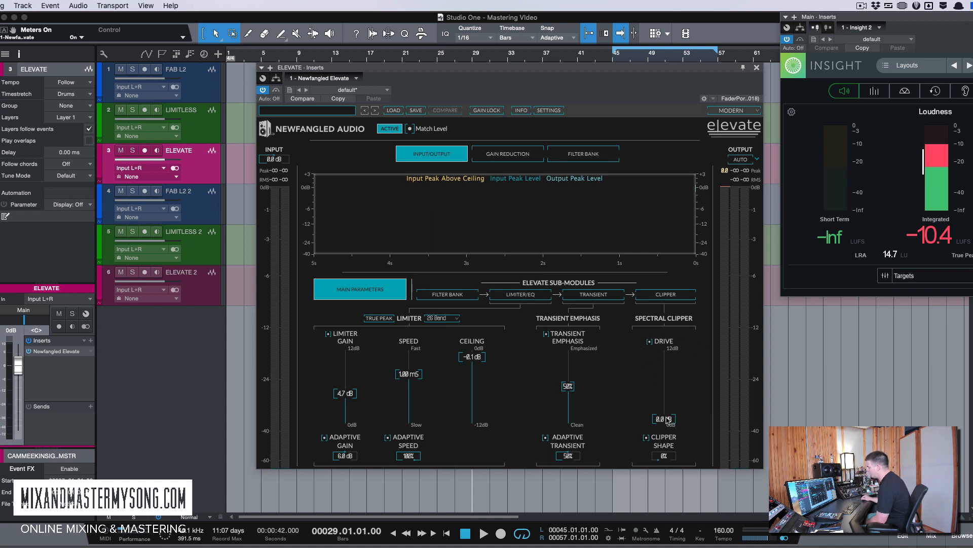
pyautogui.moveTo(665, 420); pyautogui.dragTo(674, 440)
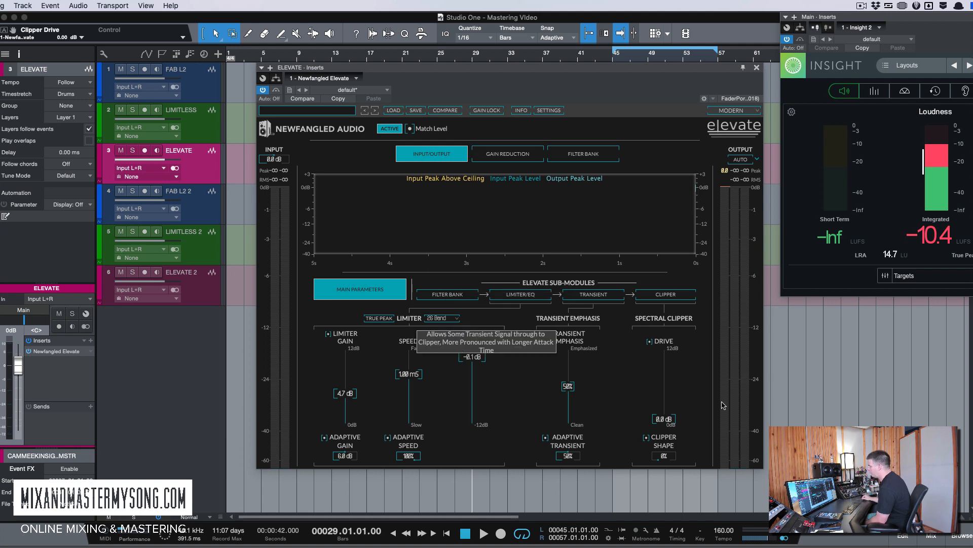
# Step: Examine Elevate's Limiter/EQ, Filter Bank, Transient and Clipper sub-modules and the band count options, and close the plug-in
pyautogui.click(512, 290)
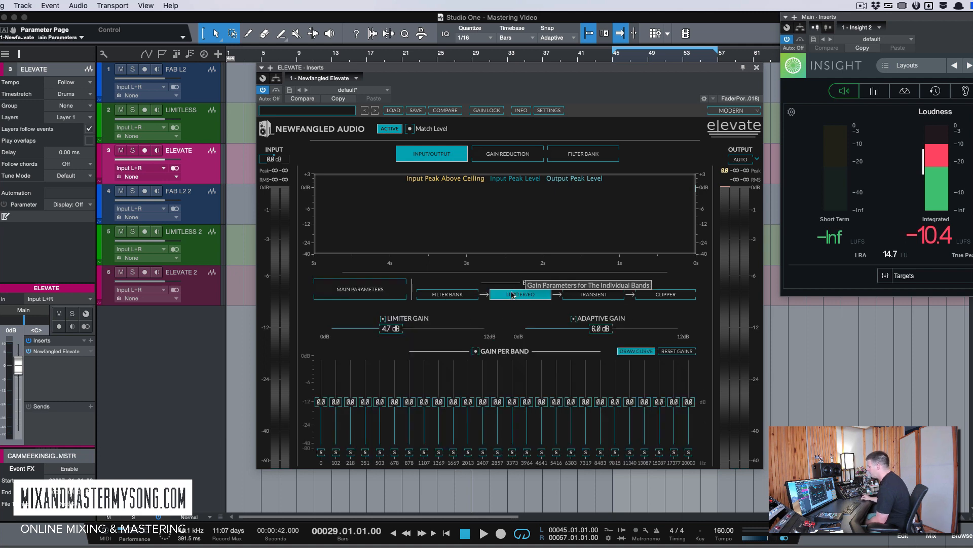
pyautogui.click(453, 296)
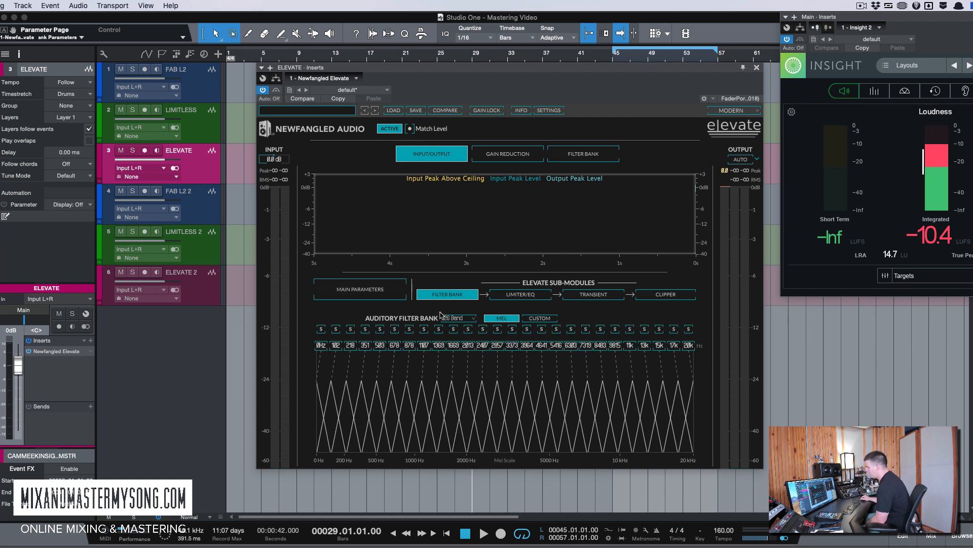
pyautogui.click(469, 319)
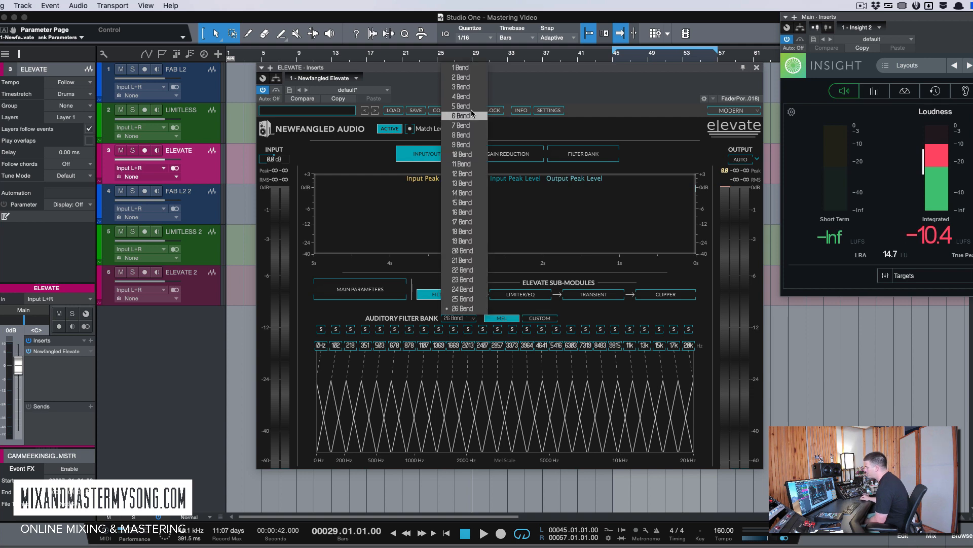
pyautogui.click(420, 313)
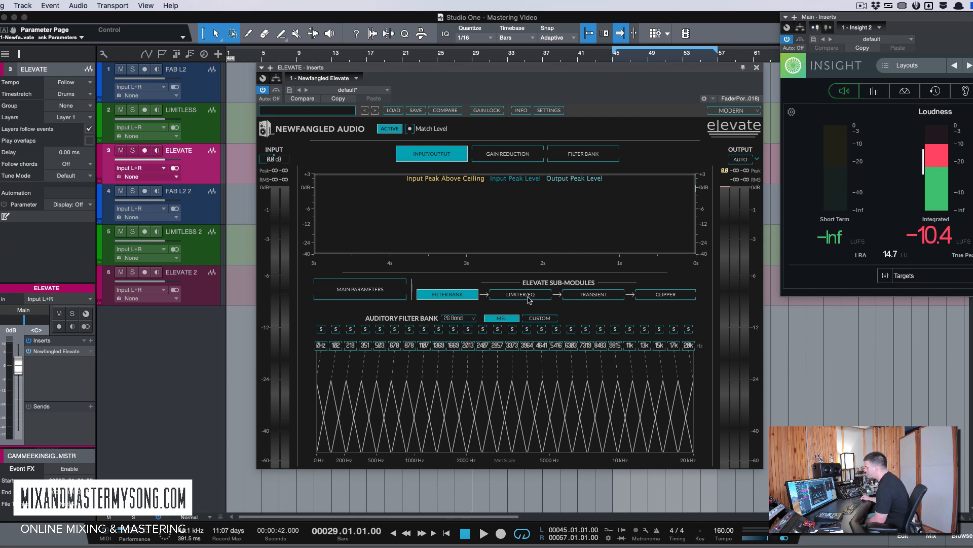
pyautogui.click(529, 299)
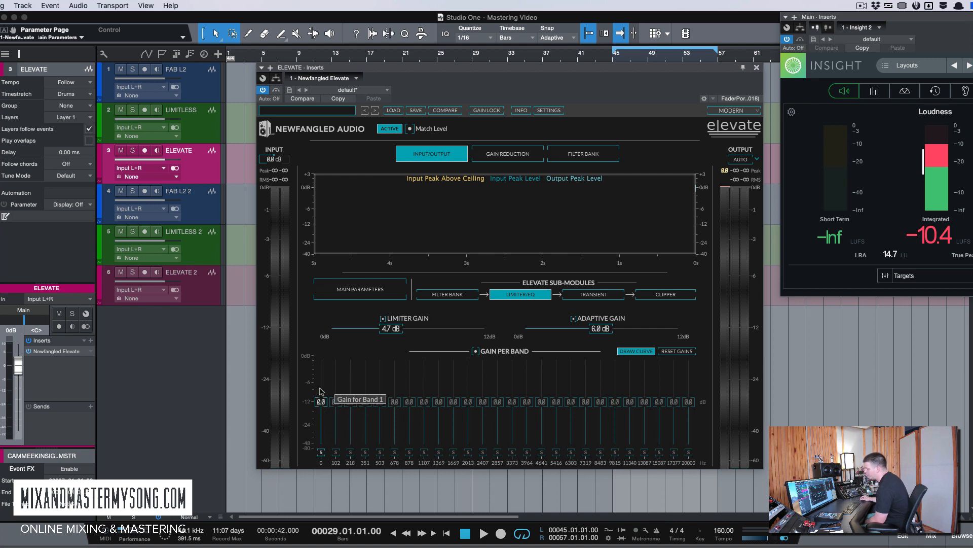
pyautogui.click(594, 294)
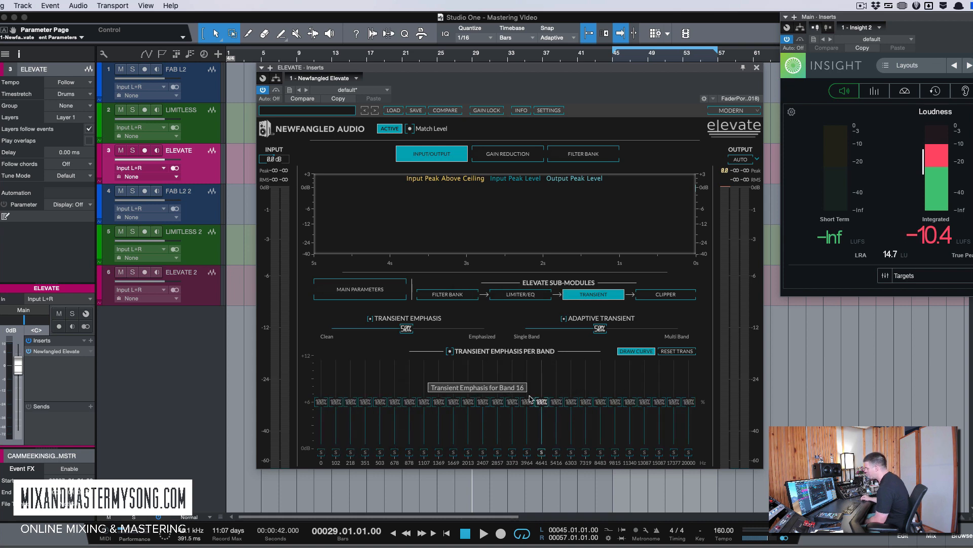
pyautogui.click(673, 297)
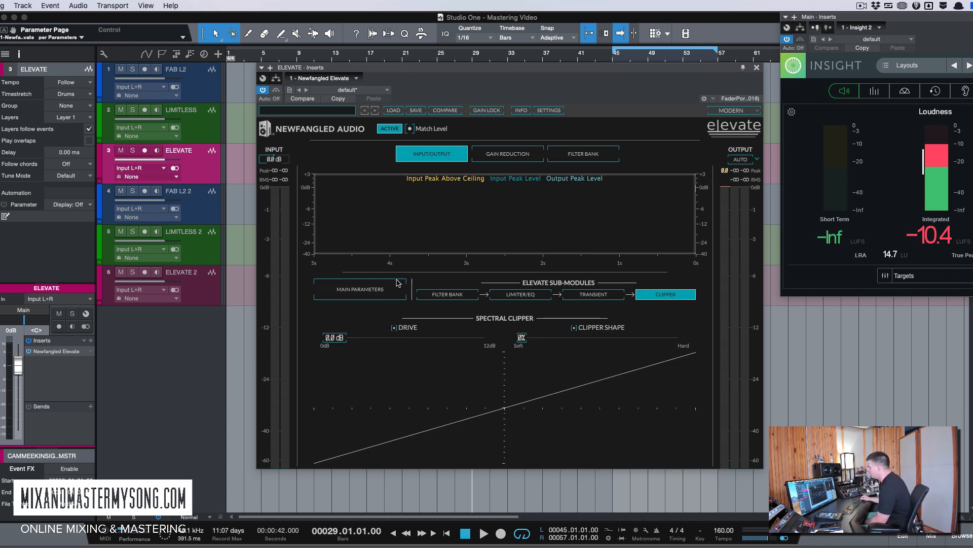
pyautogui.click(348, 297)
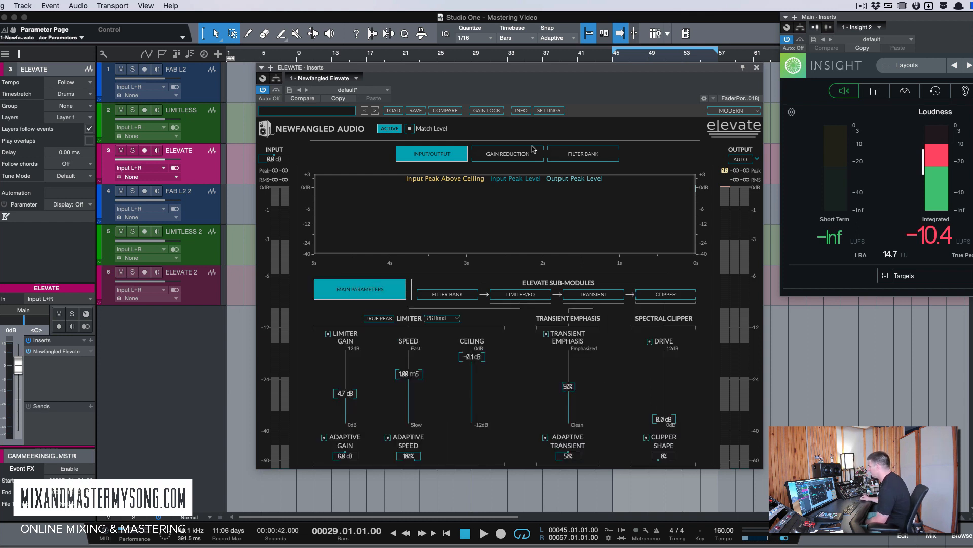
pyautogui.click(755, 68)
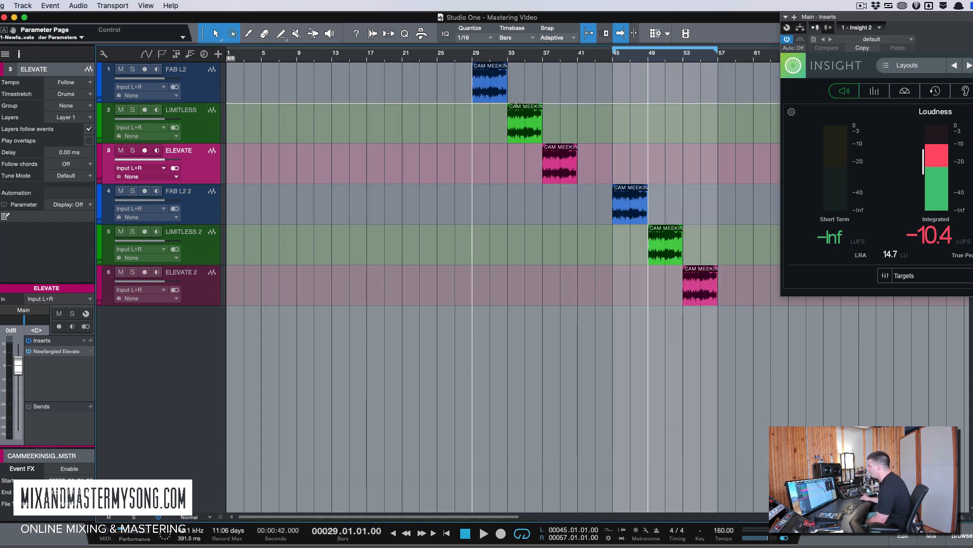
# Step: Select the FAB L2 track and set the loop range from bar 29 to bar 41 over the first three clips
pyautogui.click(206, 89)
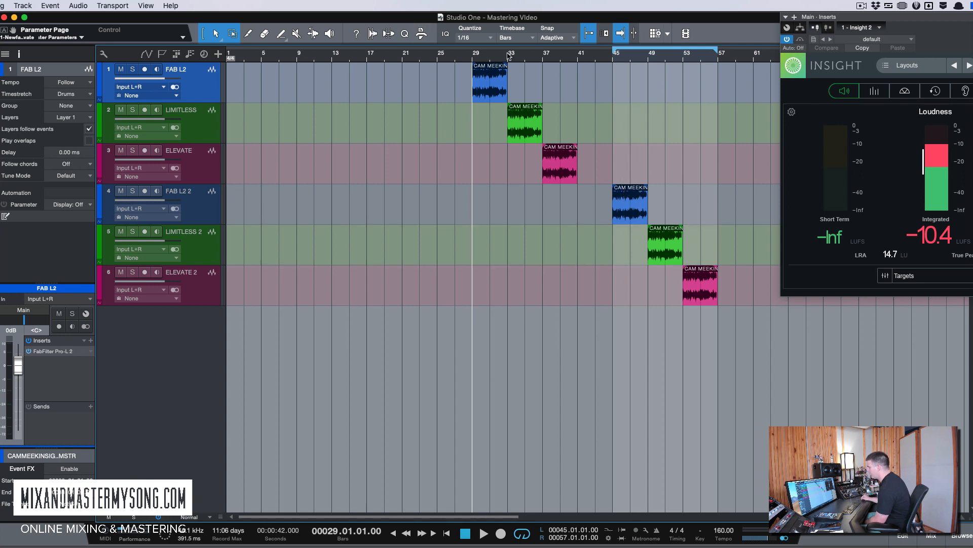
pyautogui.moveTo(472, 53); pyautogui.dragTo(581, 54)
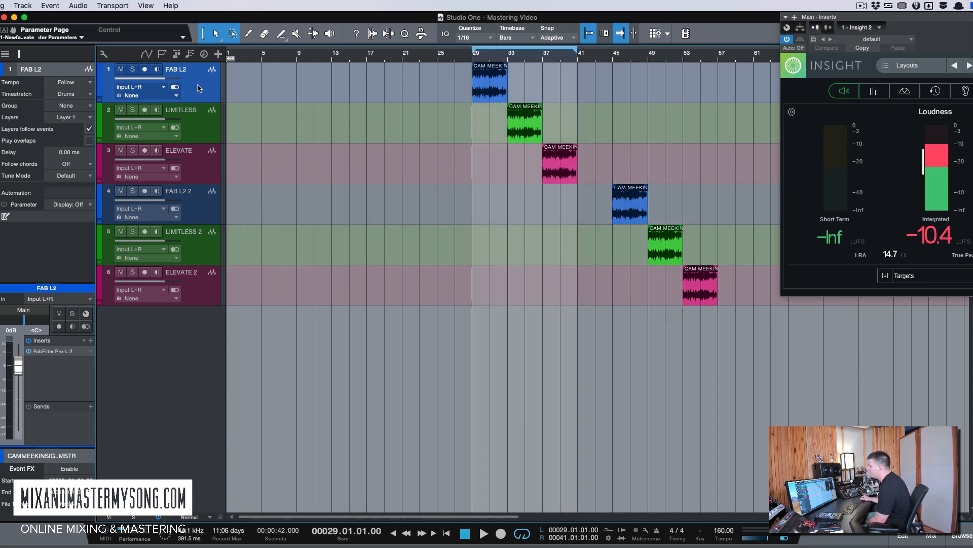
# Step: Look through the LIMITLESS and ELEVATE tracks, and reopen Pro-L 2 on the FAB L2 track to check its output level control
pyautogui.click(202, 129)
pyautogui.click(203, 170)
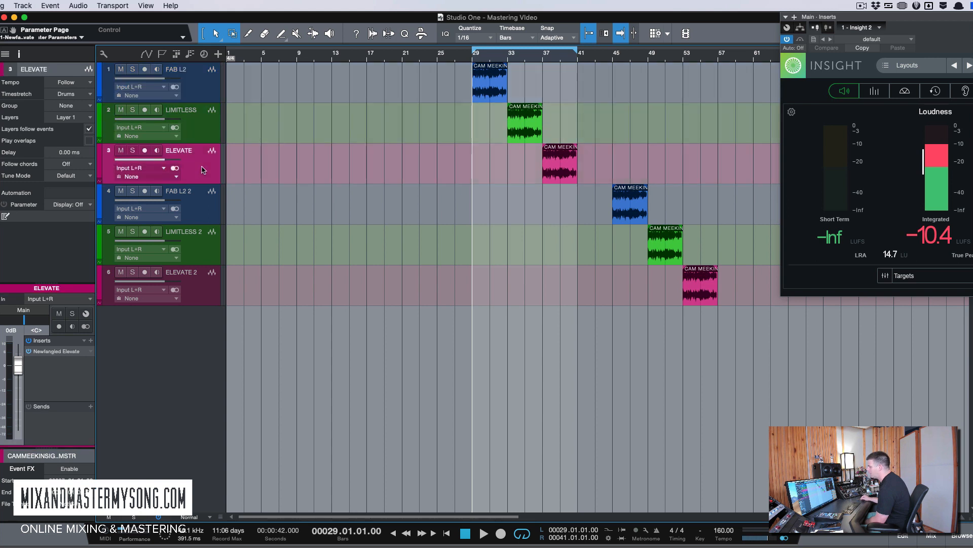
pyautogui.click(205, 100)
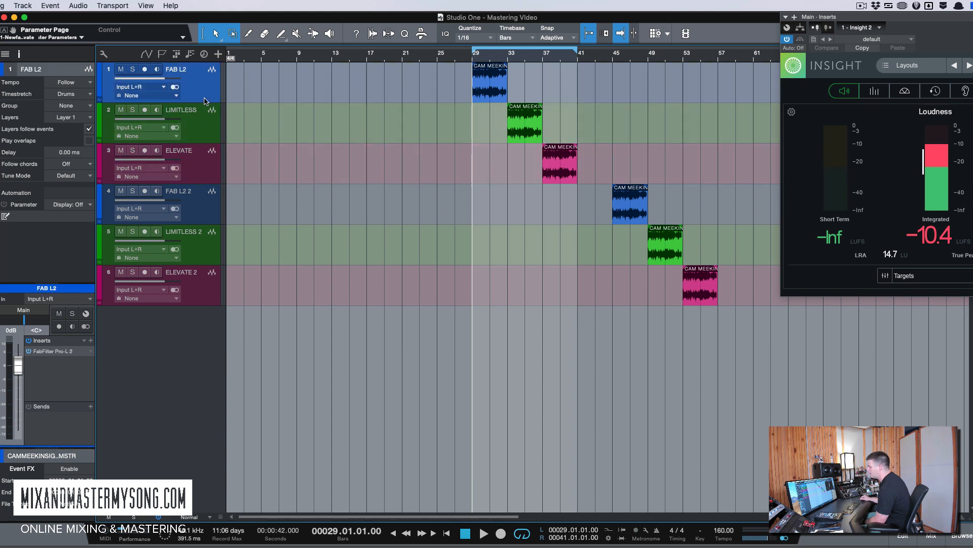
pyautogui.click(52, 351)
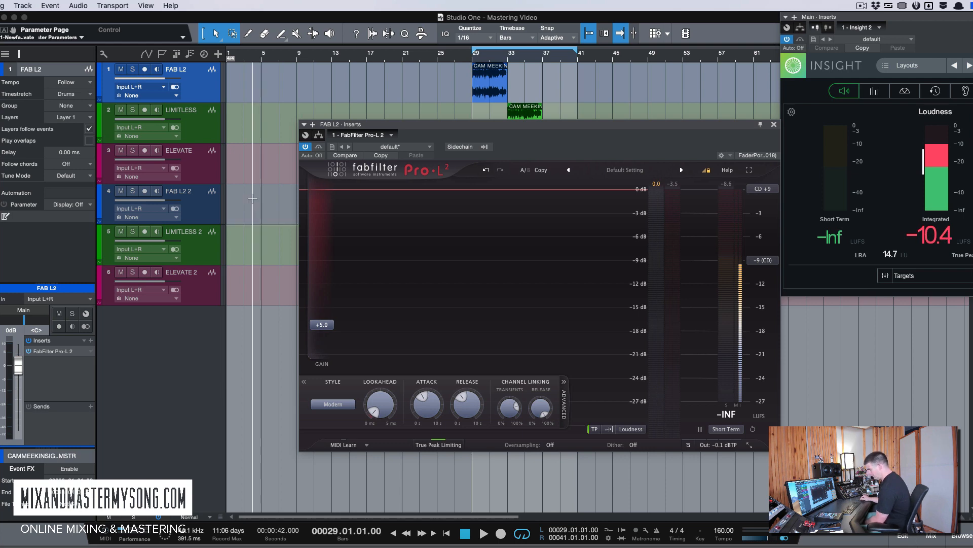
pyautogui.moveTo(712, 450)
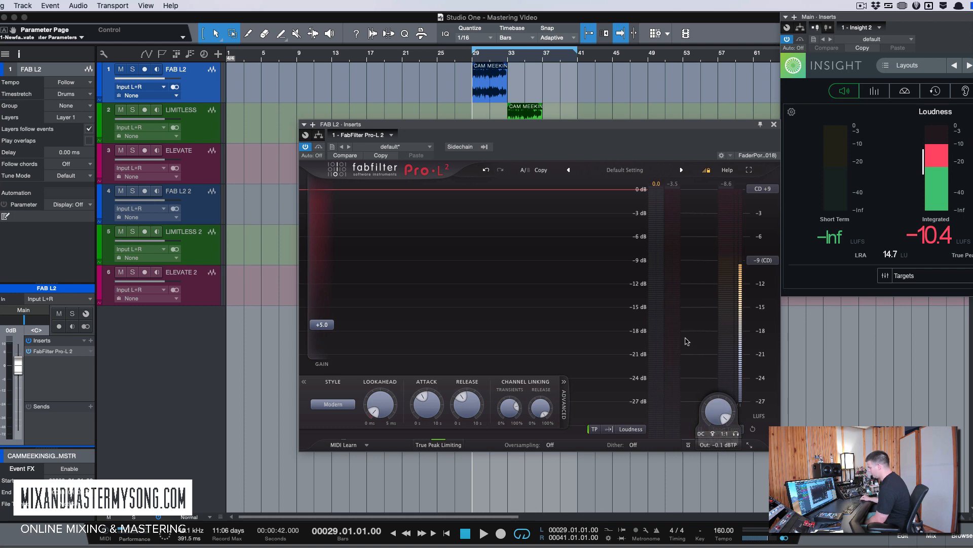
# Step: Review the Limitless settings on the LIMITLESS track and the Elevate settings on the ELEVATE track, and return to Pro-L 2 on FAB L2
pyautogui.click(193, 119)
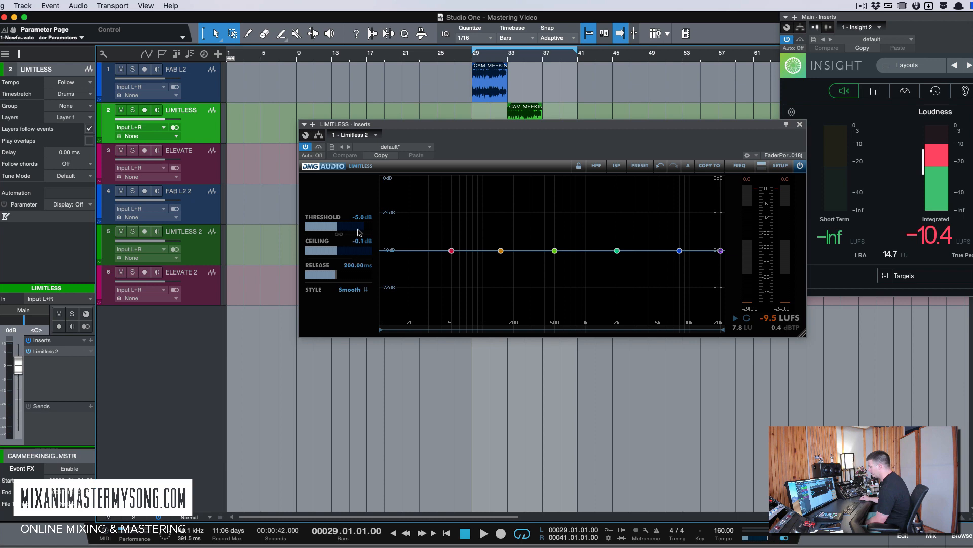
pyautogui.click(192, 153)
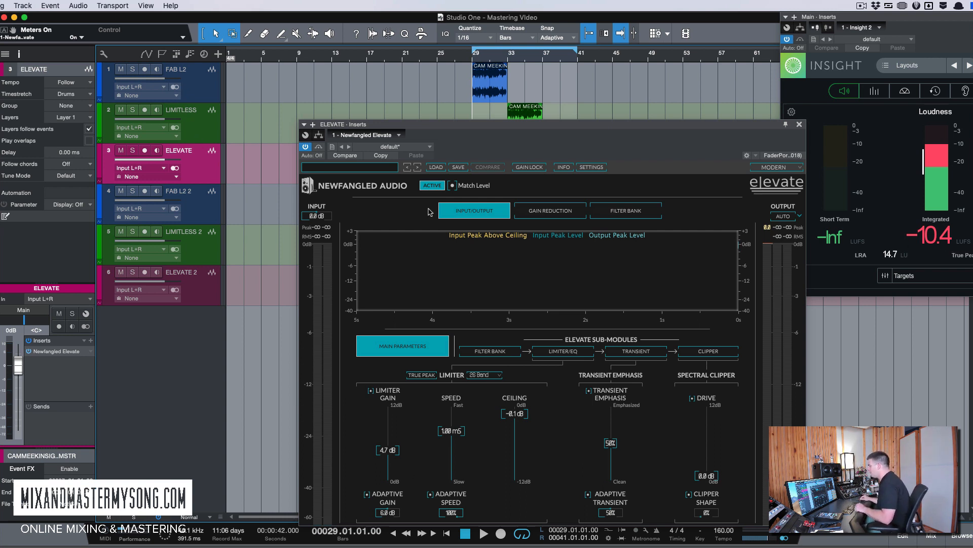
pyautogui.click(198, 98)
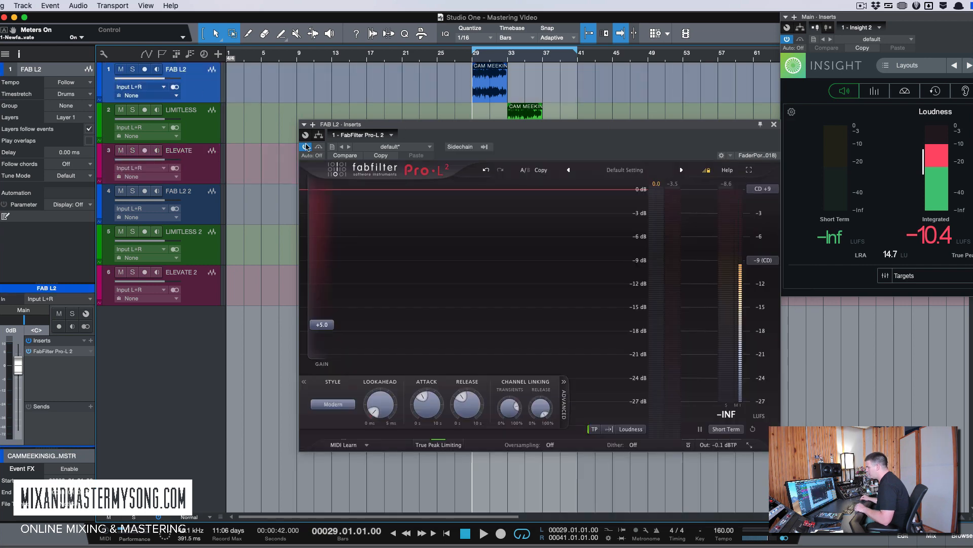
# Step: Bypass Pro-L 2 on the FAB L2 track, play the start of the loop unprocessed, stop playback and re-enable the limiter
pyautogui.click(319, 147)
pyautogui.press('space')
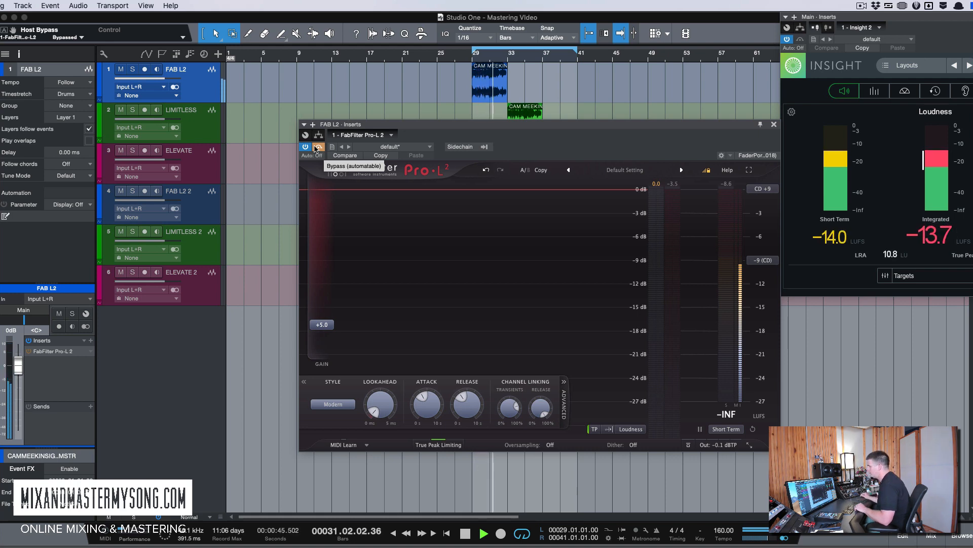
pyautogui.press('space')
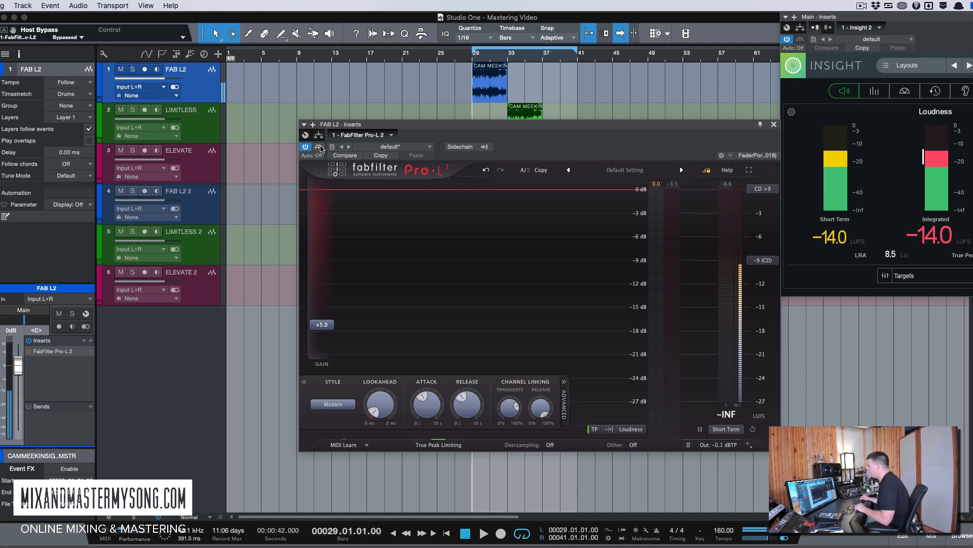
pyautogui.click(318, 147)
# Step: Move the plug-in window below the first three clips and play the loop, showing each track's limiter as its clip plays, until stopping playback
pyautogui.moveTo(667, 139); pyautogui.dragTo(613, 209)
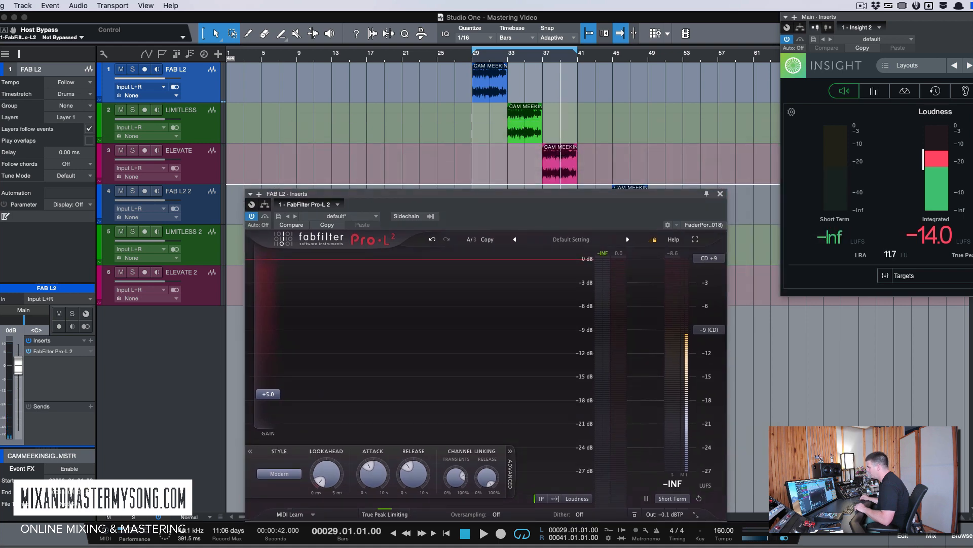
pyautogui.press('space')
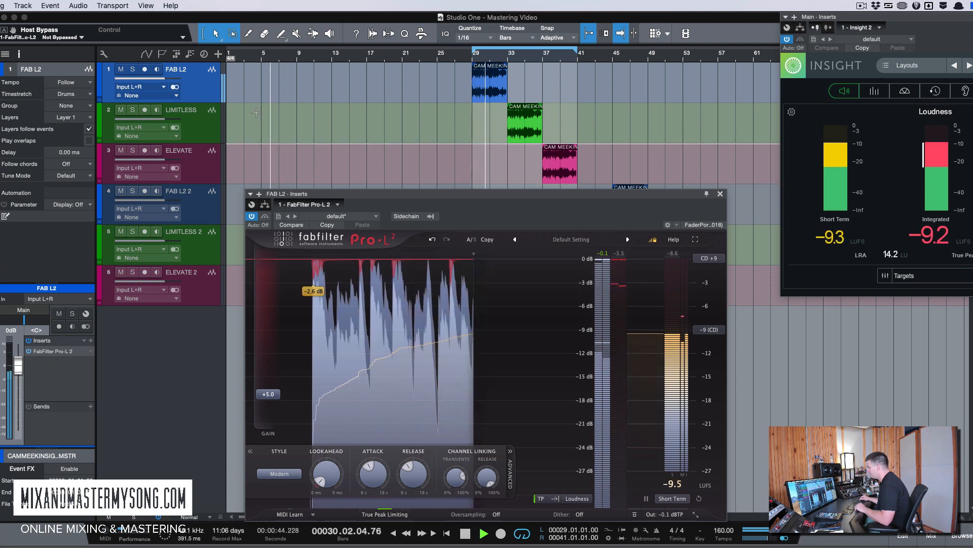
pyautogui.click(207, 128)
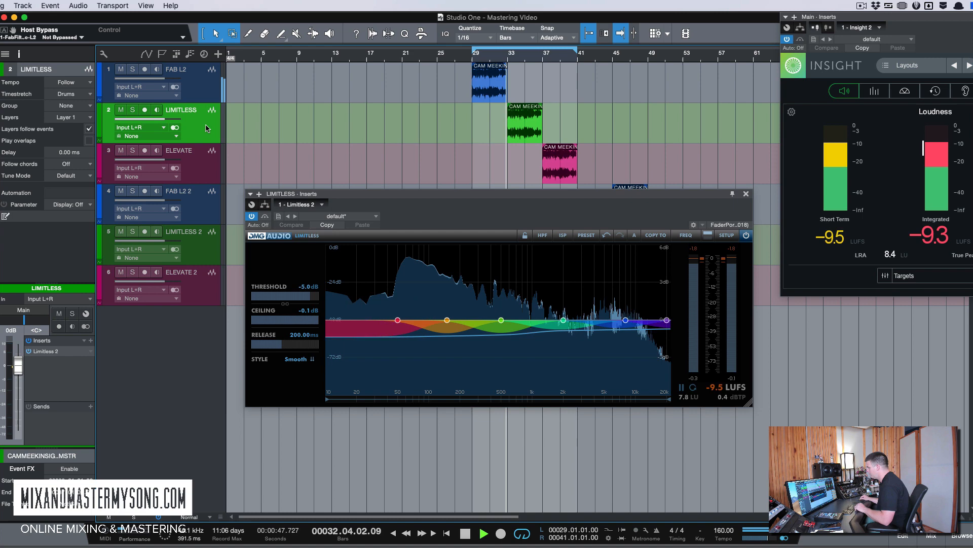
pyautogui.click(207, 160)
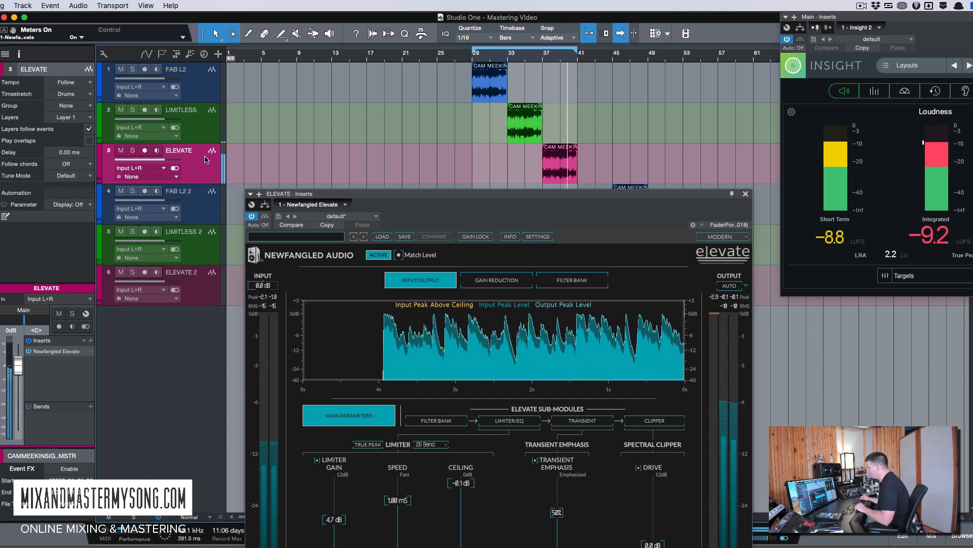
pyautogui.click(206, 81)
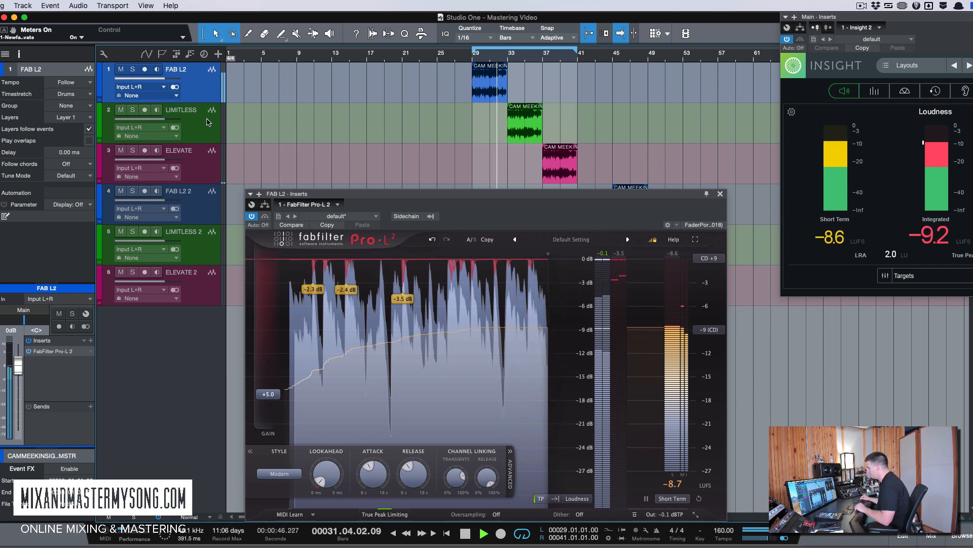
pyautogui.click(207, 121)
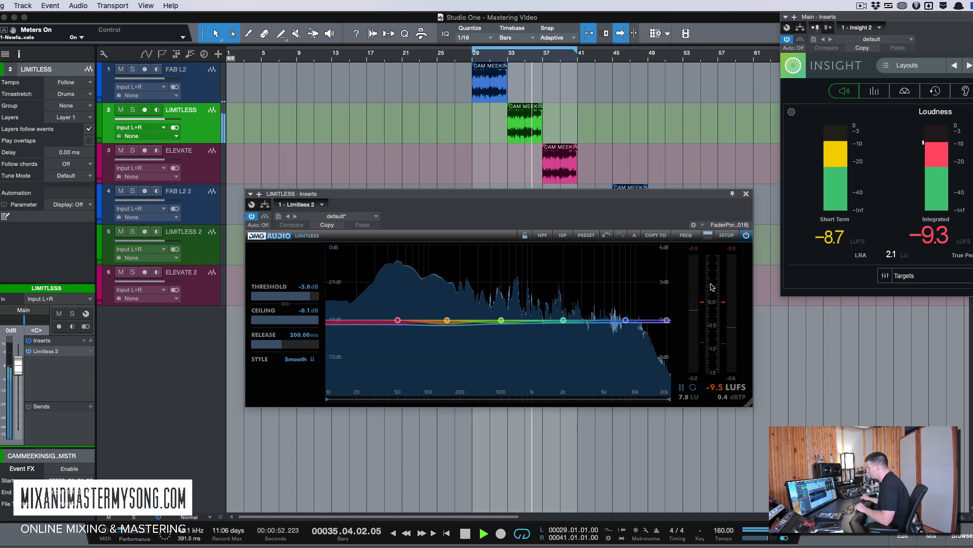
pyautogui.click(199, 170)
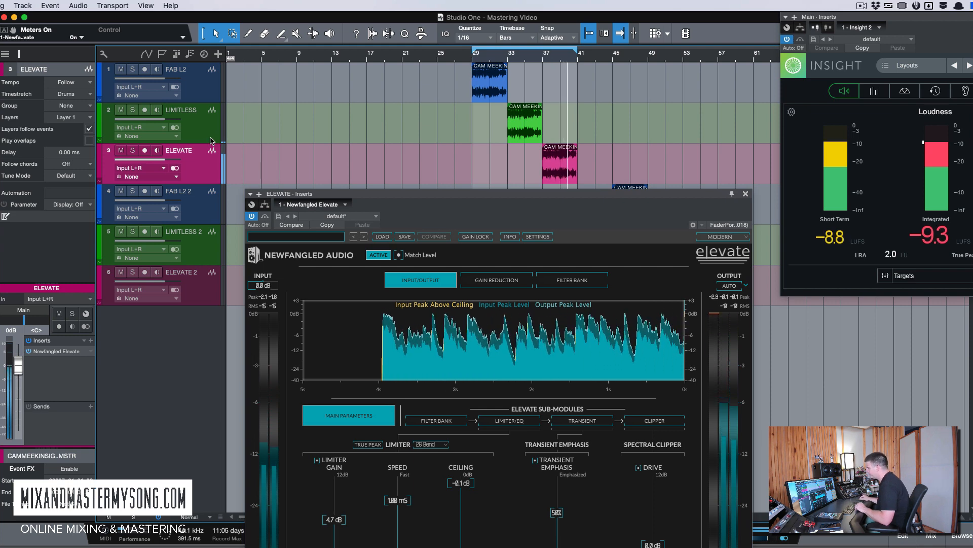
pyautogui.press('space')
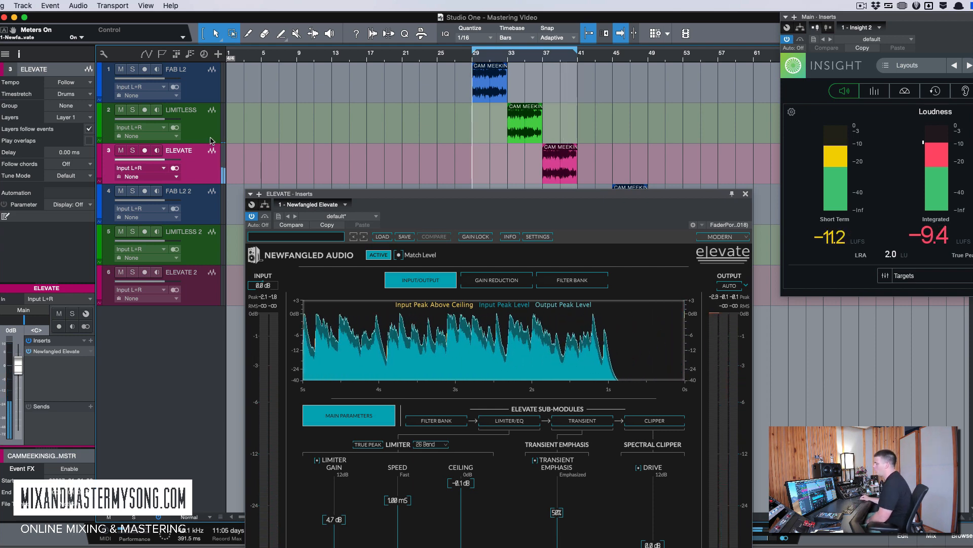
# Step: Switch between the FAB L2 and LIMITLESS tracks' limiters and place the playhead at bar 33, the start of the LIMITLESS clip
pyautogui.click(201, 87)
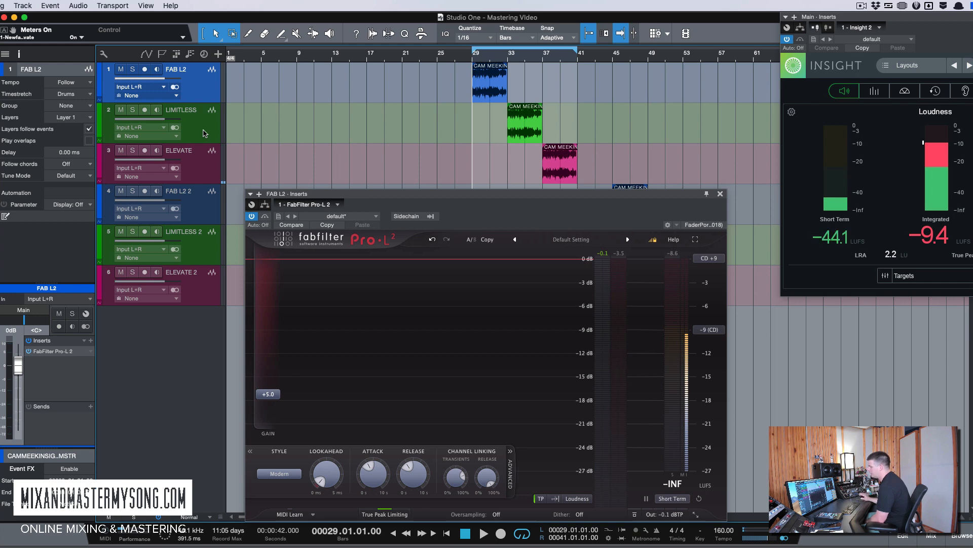
pyautogui.click(204, 133)
pyautogui.click(204, 103)
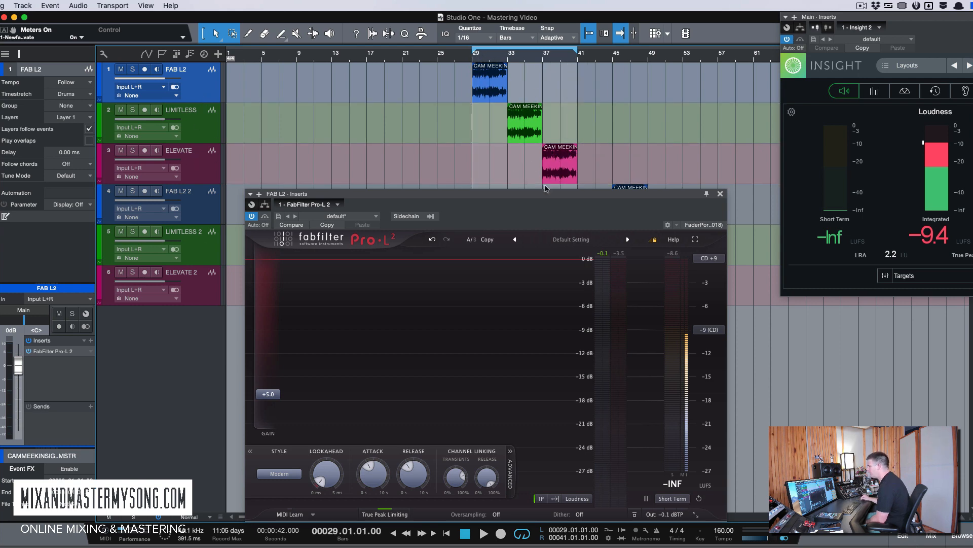
pyautogui.click(508, 59)
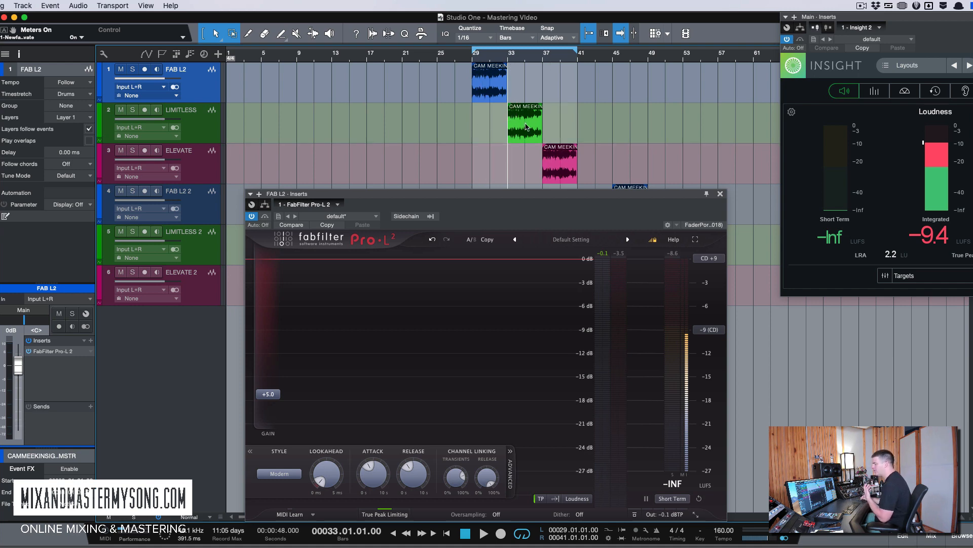
pyautogui.click(202, 110)
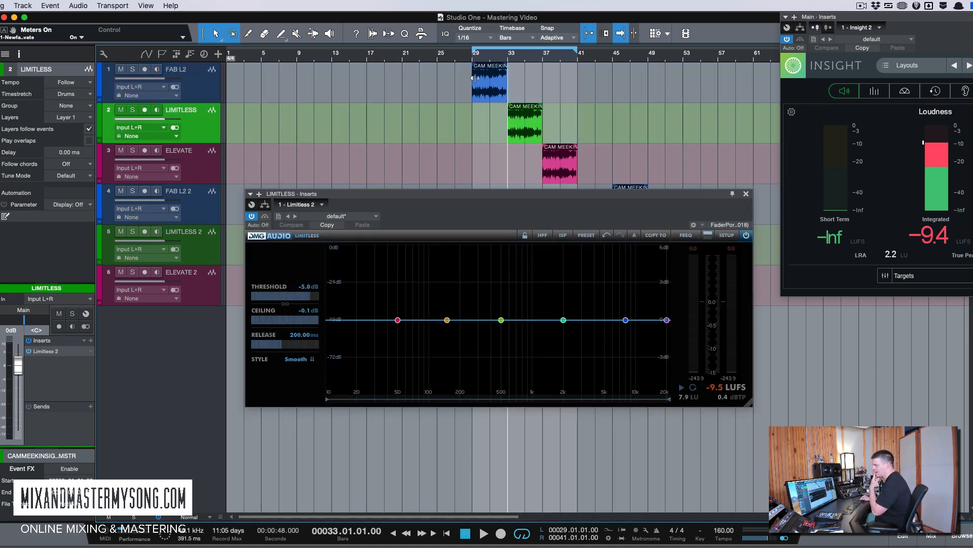
# Step: Play from bar 29 and jump repeatedly between bars 29 and 33 to compare the FAB L2 and LIMITLESS clips, and stop playback
pyautogui.click(472, 60)
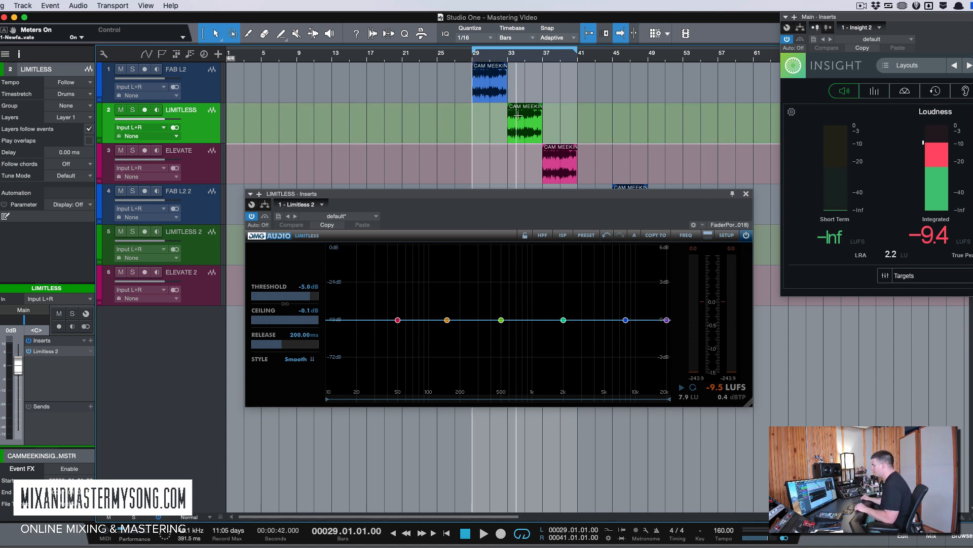
pyautogui.press('space')
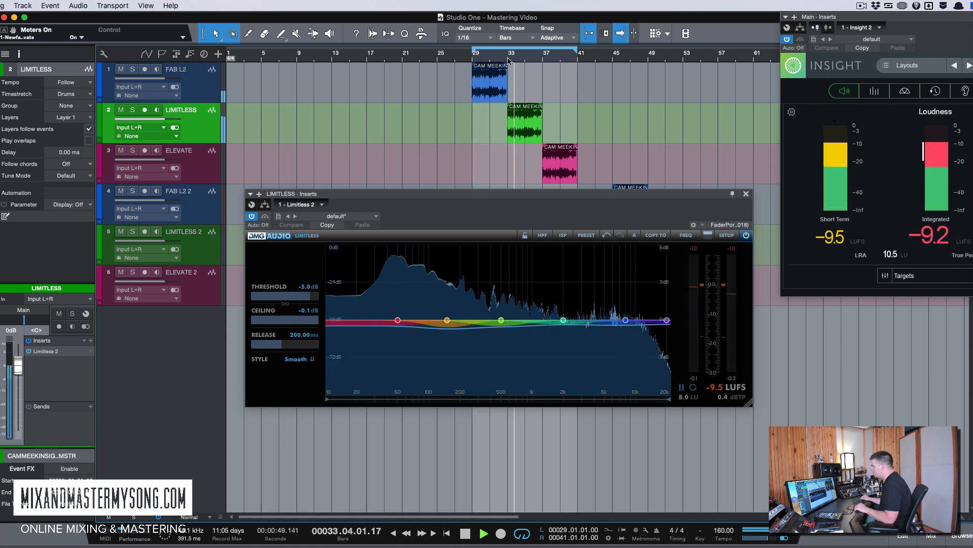
pyautogui.click(472, 61)
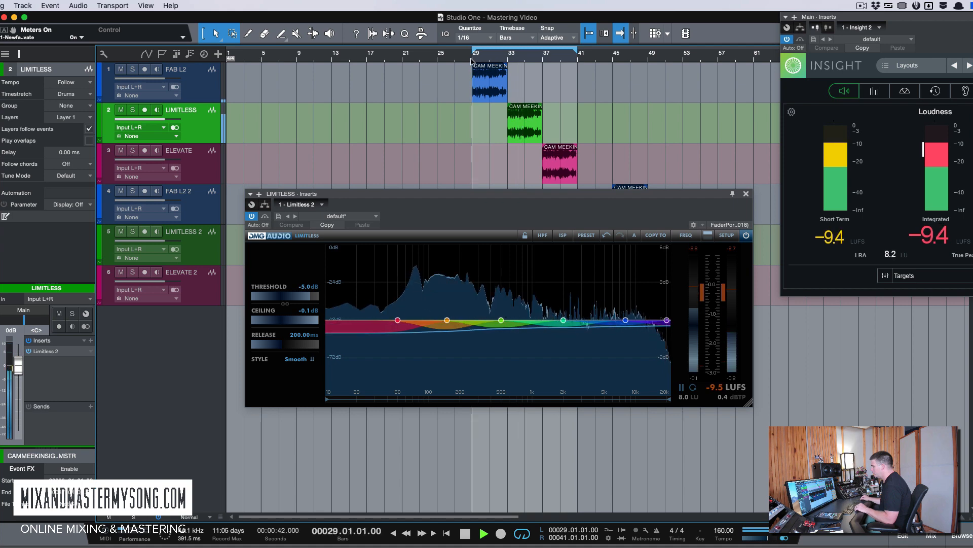
pyautogui.click(507, 60)
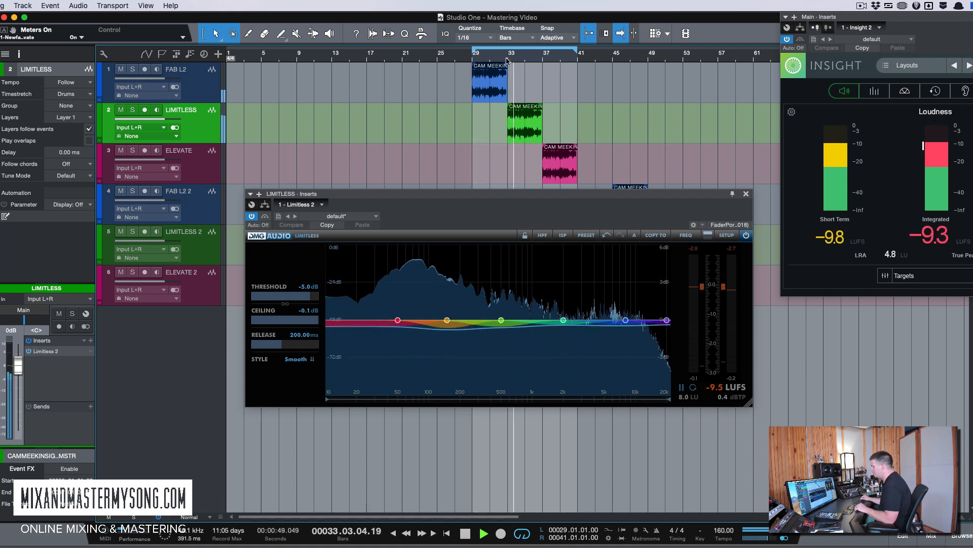
pyautogui.click(507, 60)
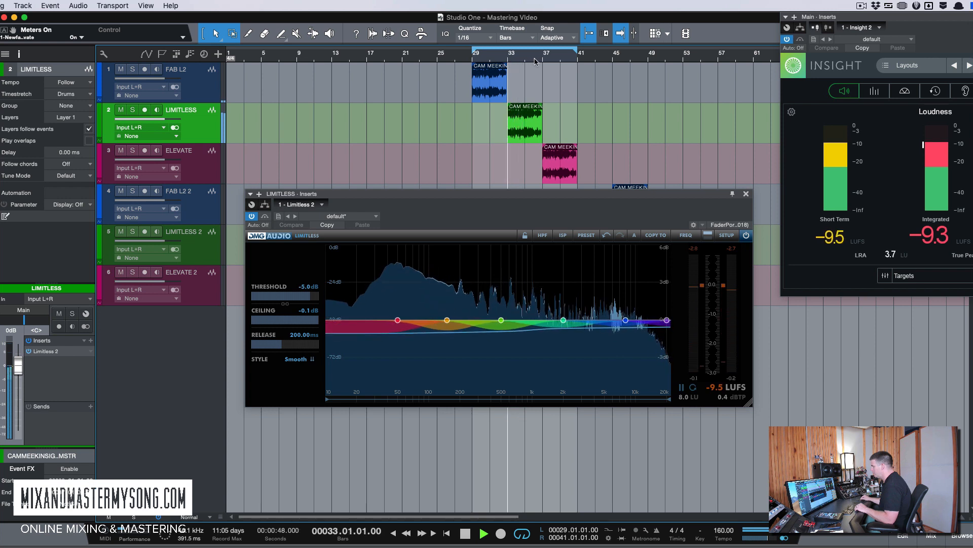
pyautogui.click(472, 61)
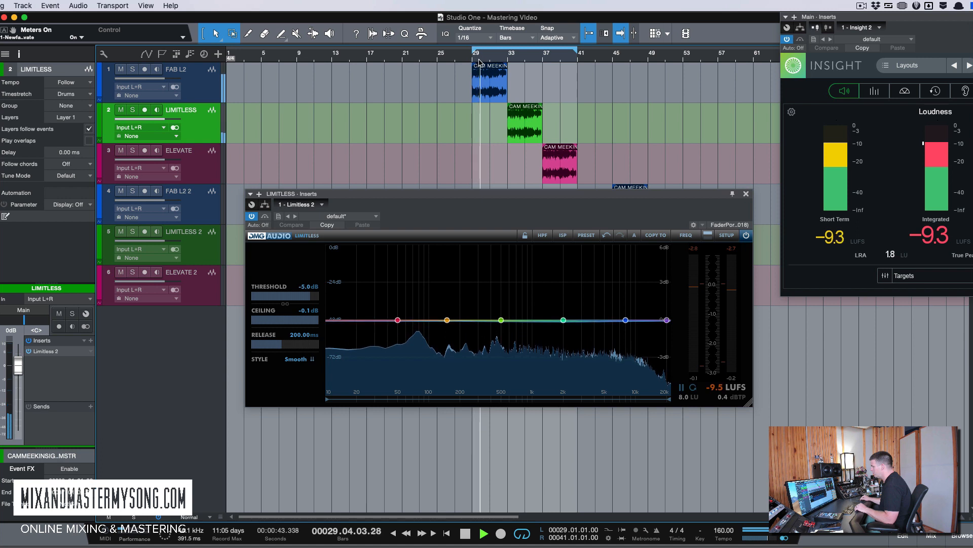
pyautogui.click(507, 60)
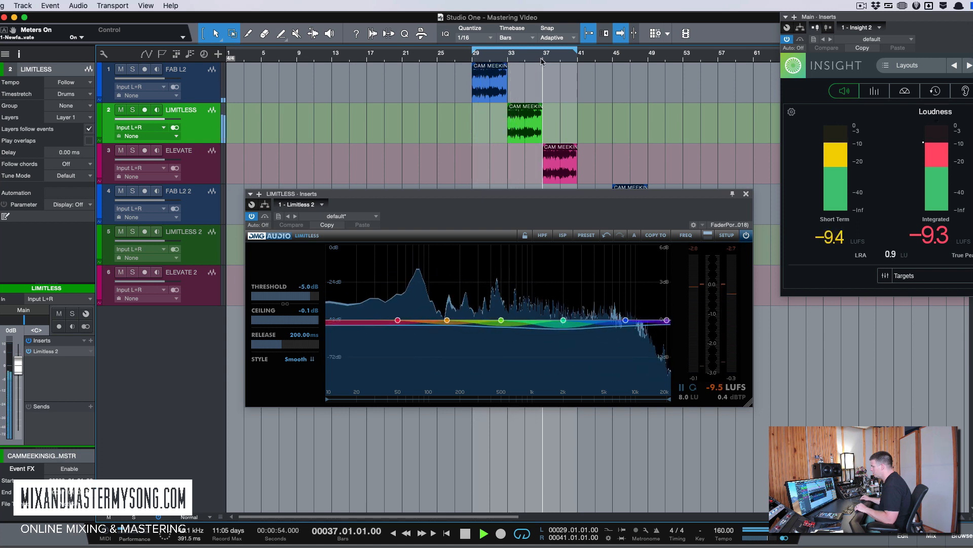
pyautogui.click(505, 61)
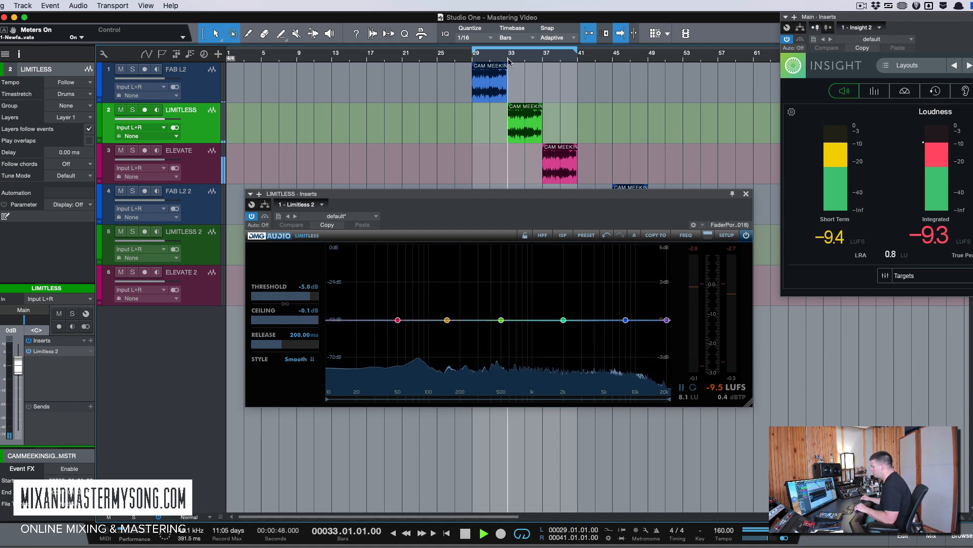
pyautogui.click(471, 60)
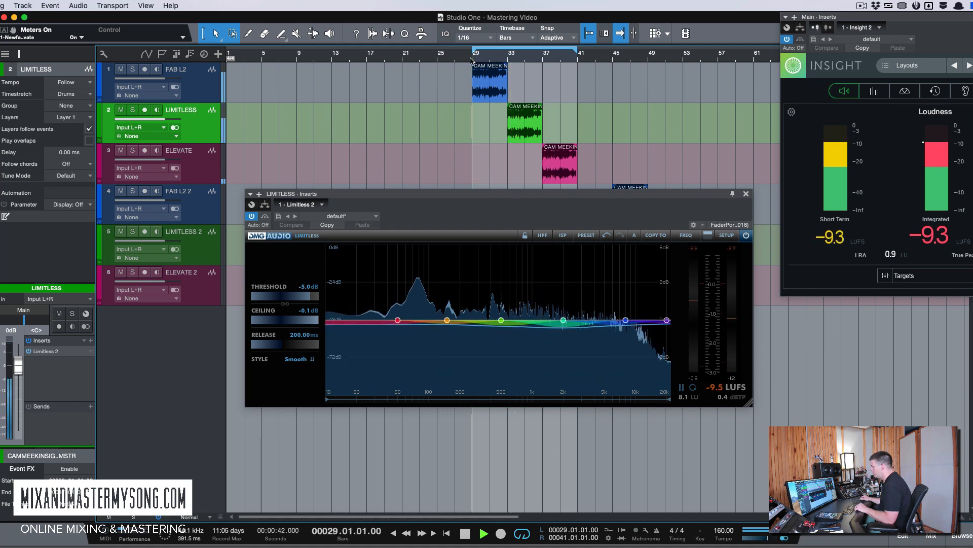
pyautogui.press('space')
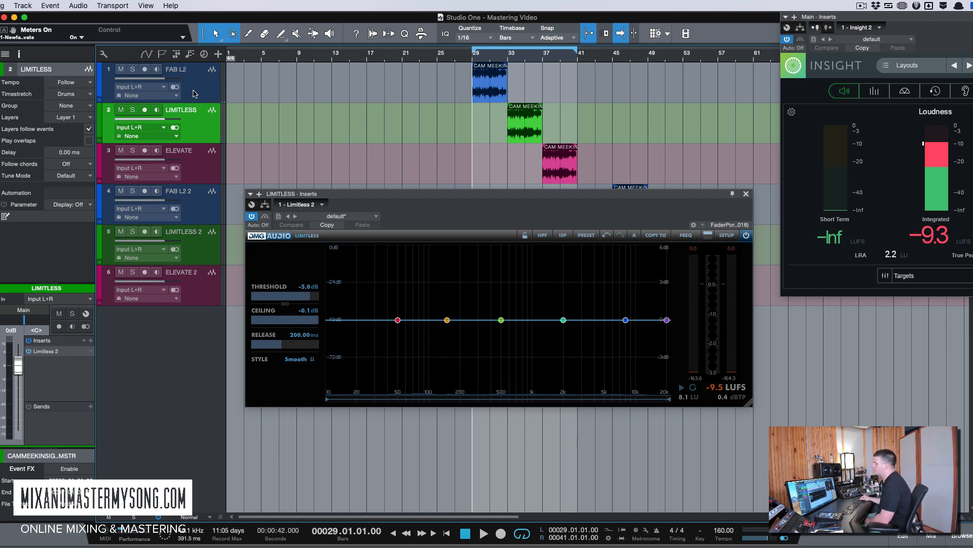
# Step: Look through the limiters on the FAB L2, LIMITLESS and ELEVATE tracks and close the Elevate plug-in window
pyautogui.click(192, 94)
pyautogui.click(205, 147)
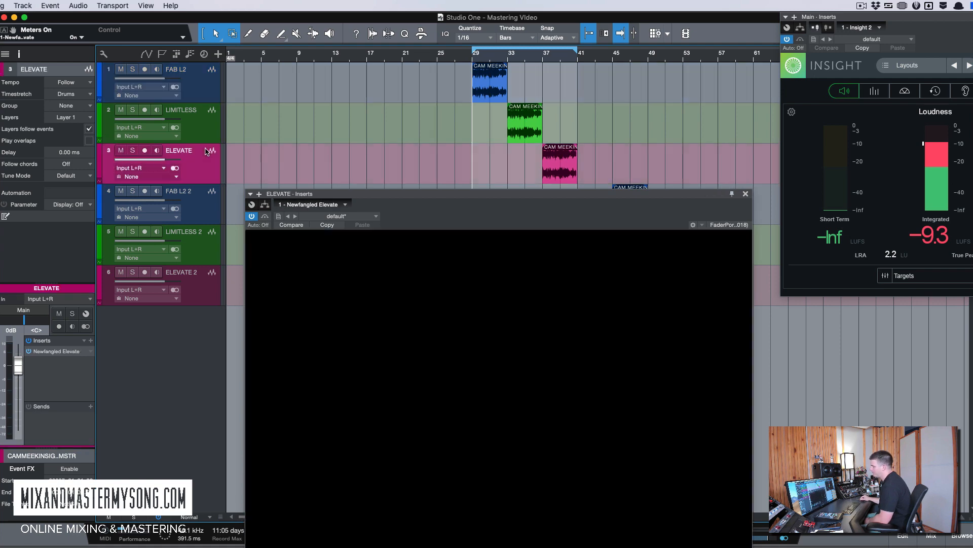
pyautogui.click(208, 128)
pyautogui.click(210, 149)
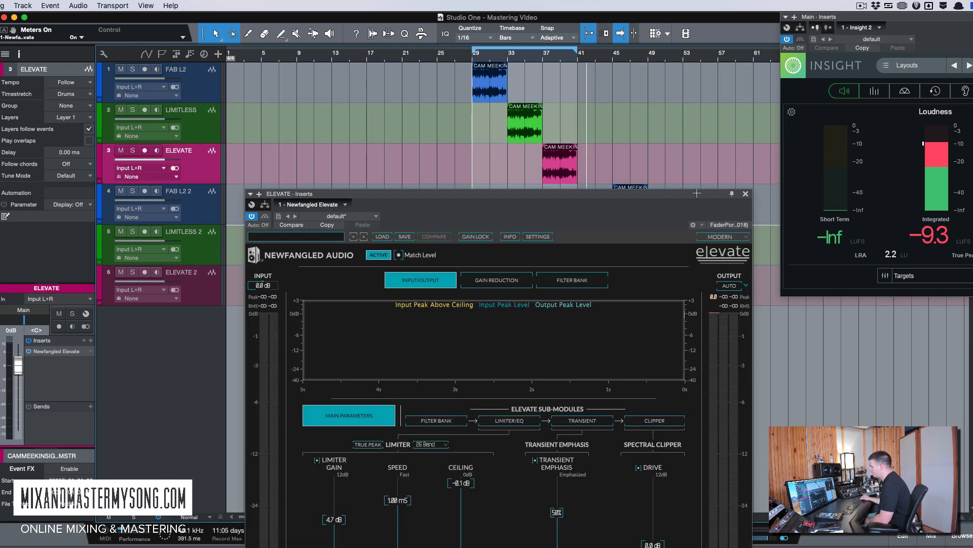
pyautogui.click(745, 194)
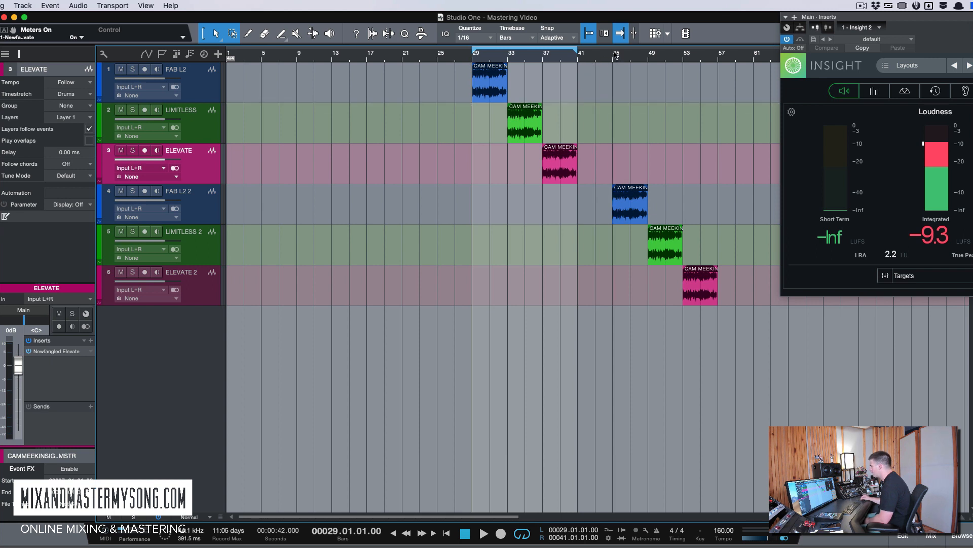
# Step: Set the loop range from bar 45 to bar 57 over the second set of three clips and return the playhead to the loop start
pyautogui.moveTo(616, 47); pyautogui.dragTo(724, 53)
pyautogui.press('KP_1')
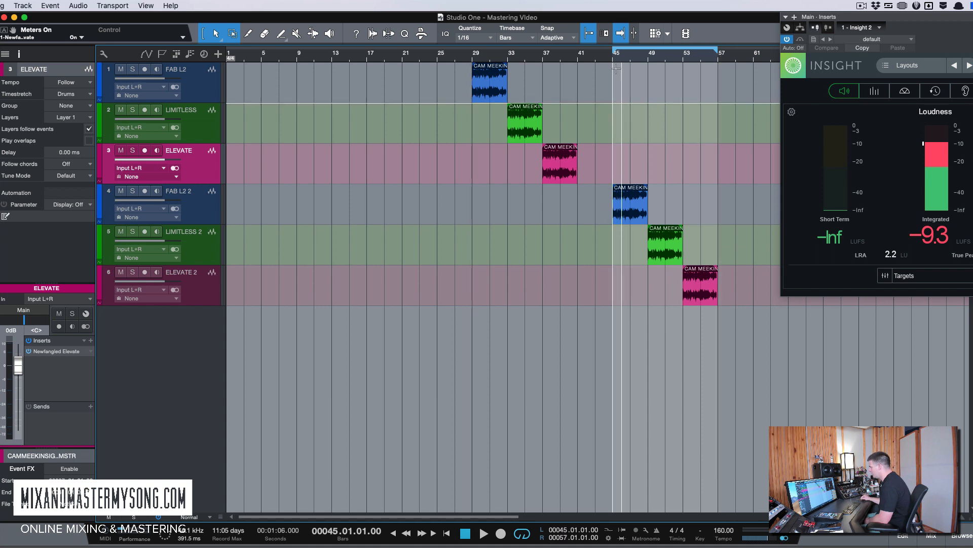
pyautogui.hscroll(1, 614, 76)
pyautogui.hscroll(4, 614, 76)
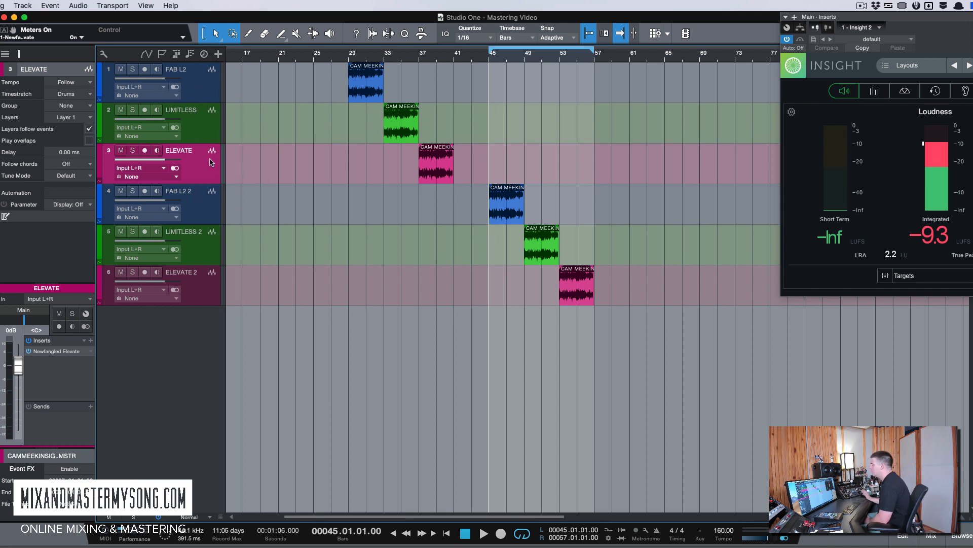
# Step: Select the FAB L2 2 track and open its Pro-L 2 plug-in to check the gain and output level
pyautogui.click(214, 220)
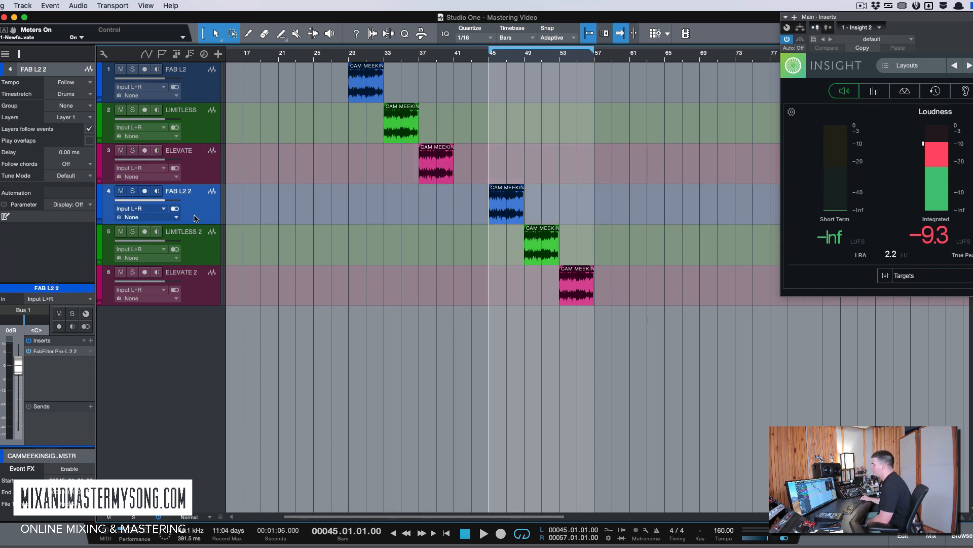
pyautogui.click(54, 353)
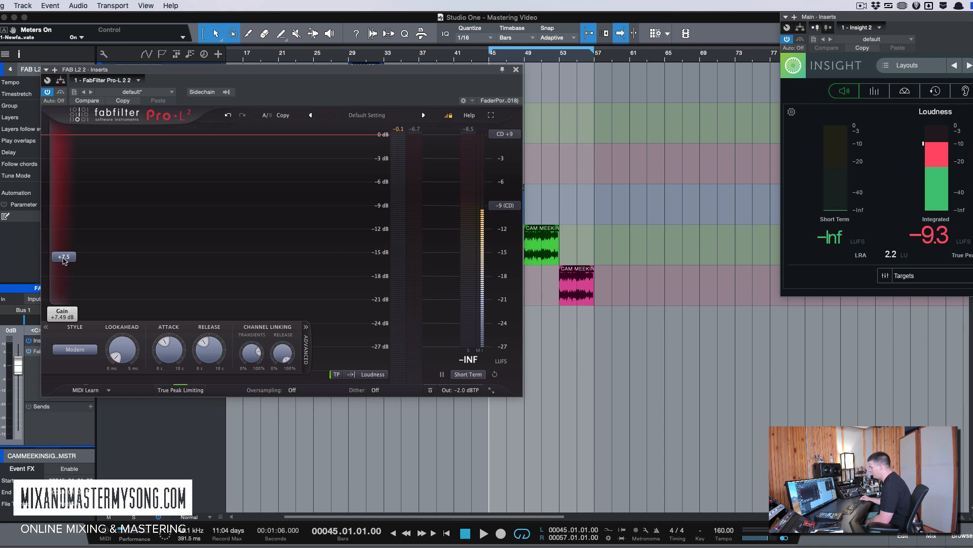
pyautogui.moveTo(467, 394)
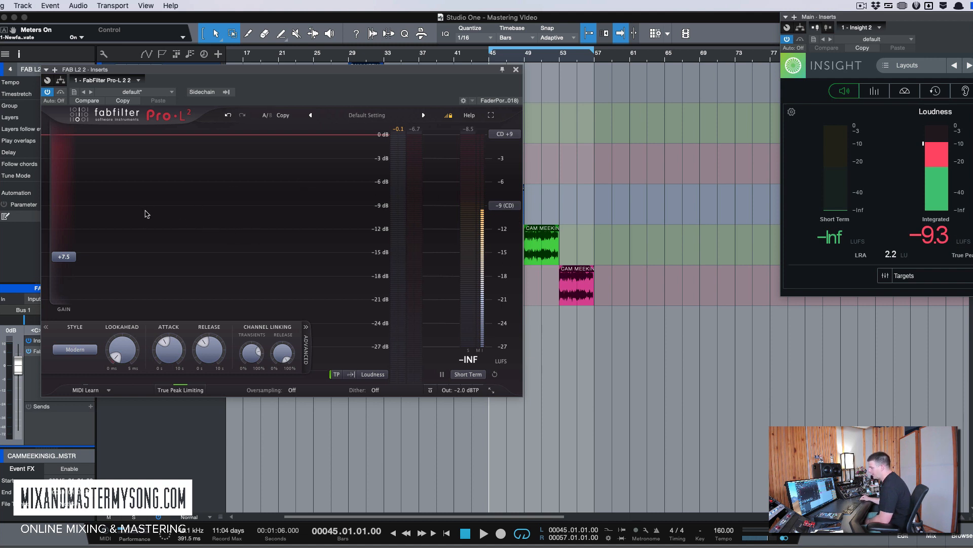
# Step: Close and reopen the Pro-L 2 plug-in of the FAB L2 2 track and move its window away from the track list
pyautogui.click(516, 70)
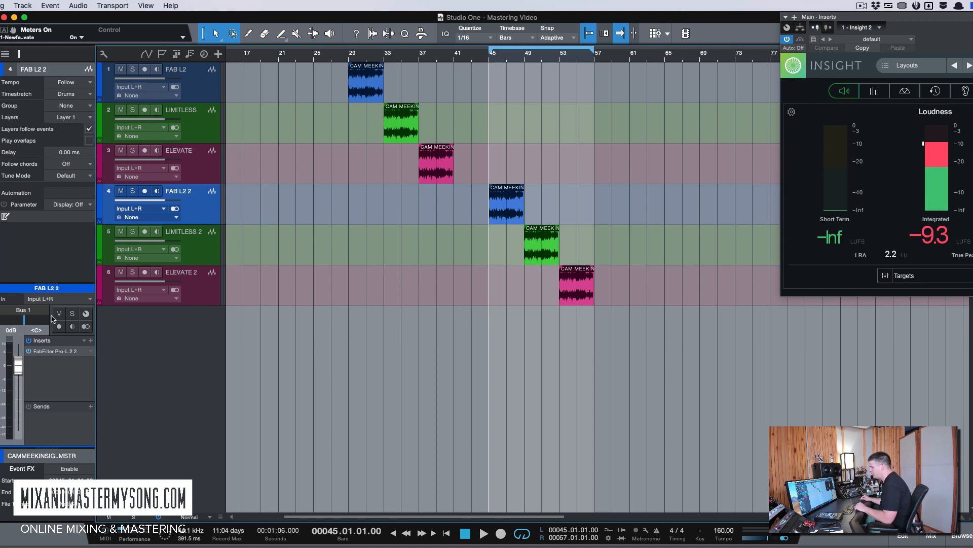
pyautogui.click(53, 351)
pyautogui.moveTo(323, 73); pyautogui.dragTo(689, 87)
# Step: Play the loop from bar 45, showing the FAB L2 2, LIMITLESS 2 and ELEVATE 2 limiters in turn as their clips play, and stop playback
pyautogui.press('space')
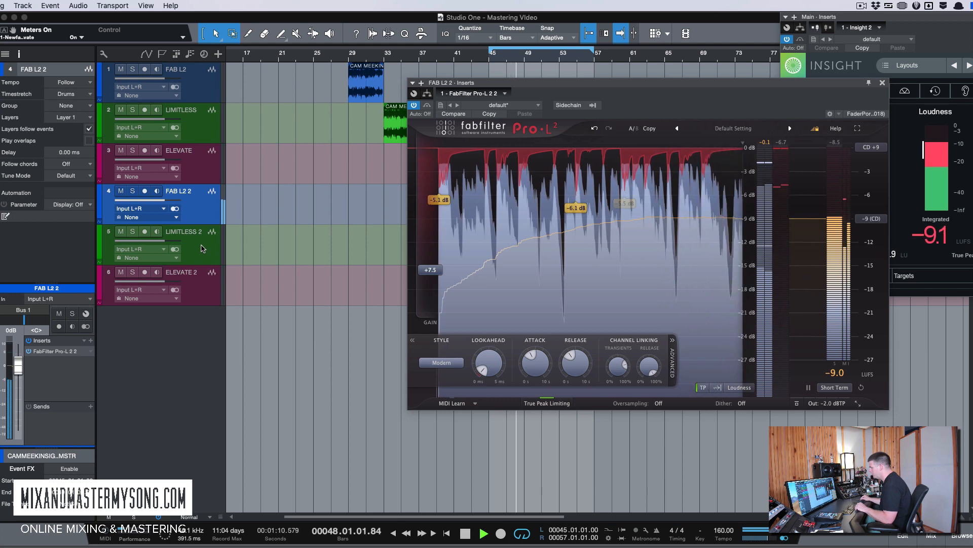
pyautogui.click(202, 251)
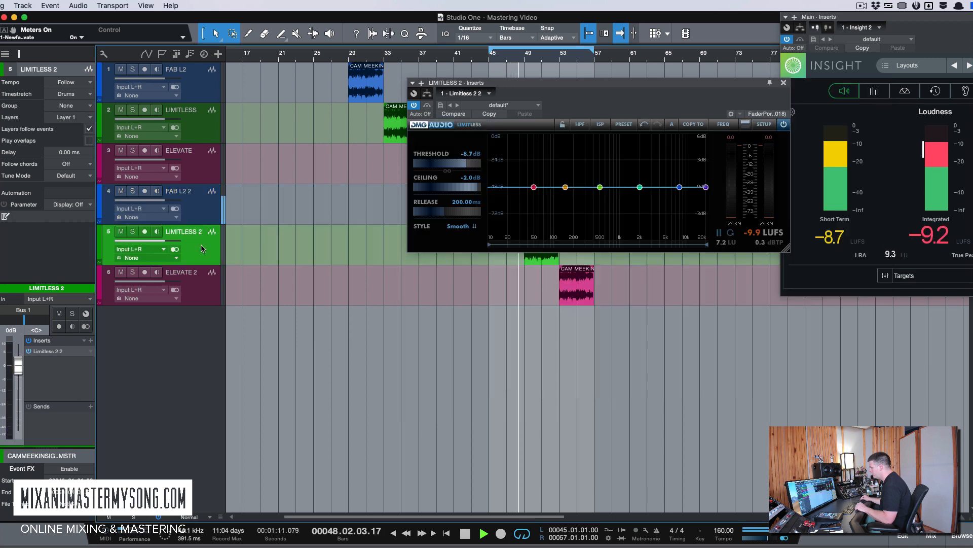
pyautogui.click(201, 282)
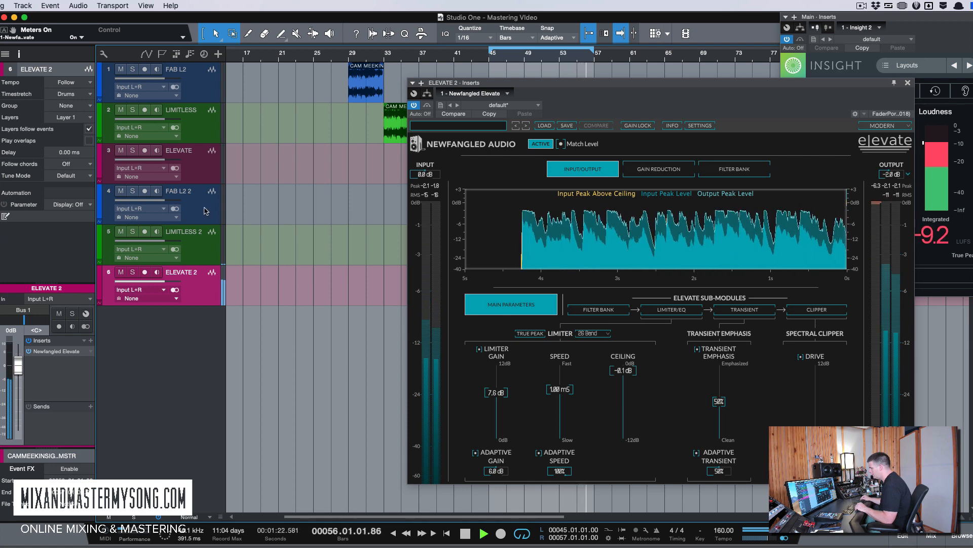
pyautogui.click(205, 212)
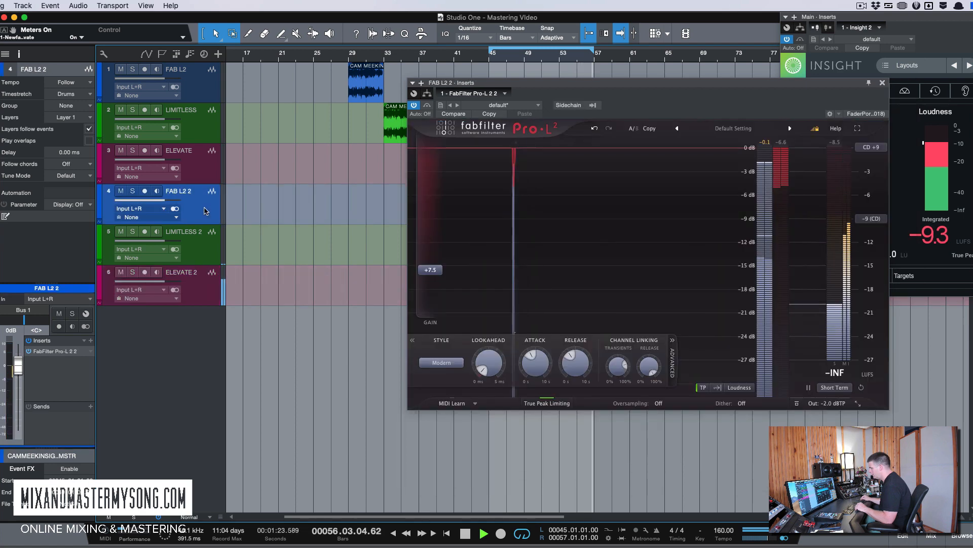
pyautogui.click(202, 244)
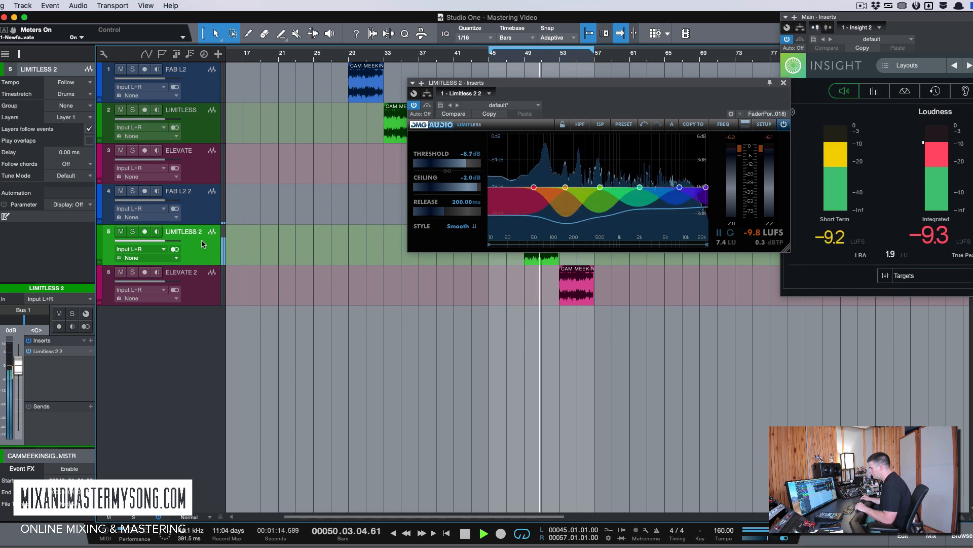
pyautogui.click(205, 278)
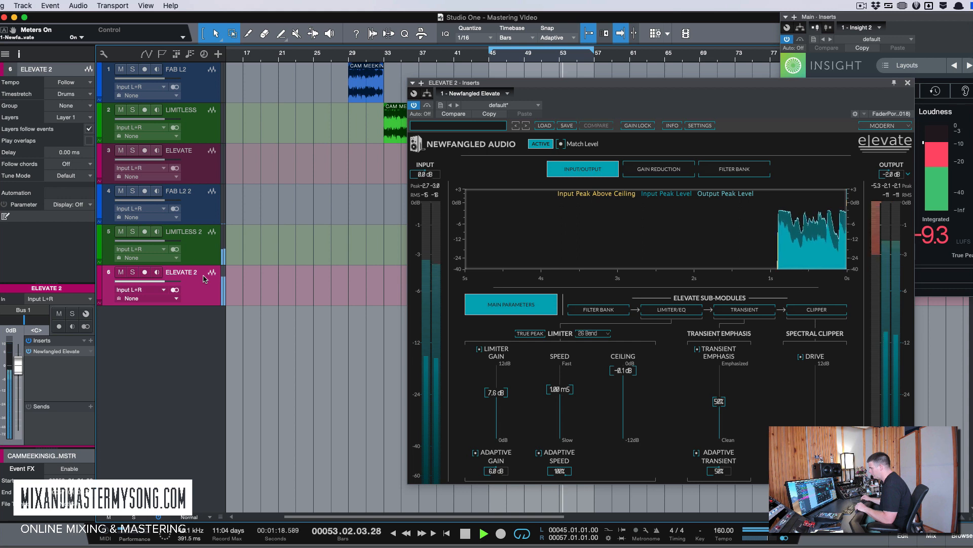
pyautogui.click(212, 204)
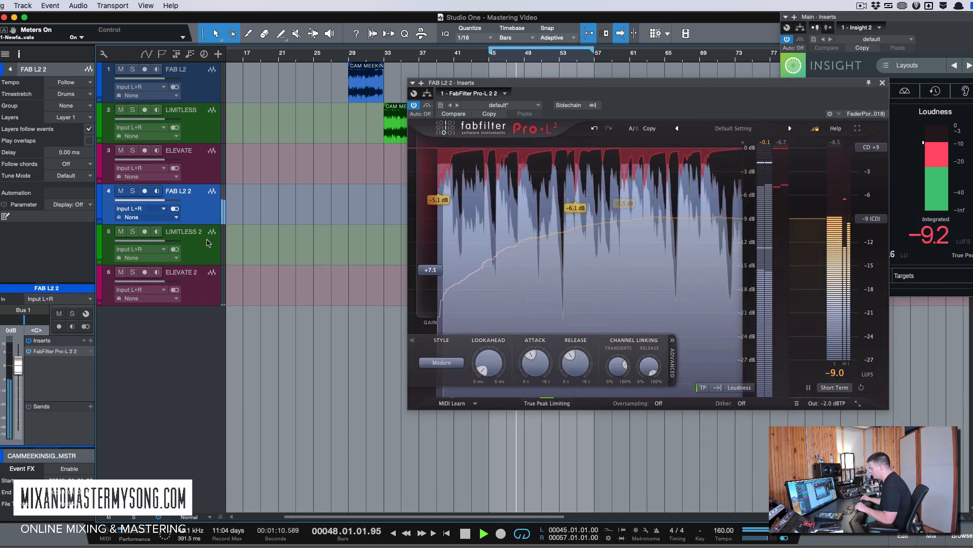
pyautogui.click(207, 243)
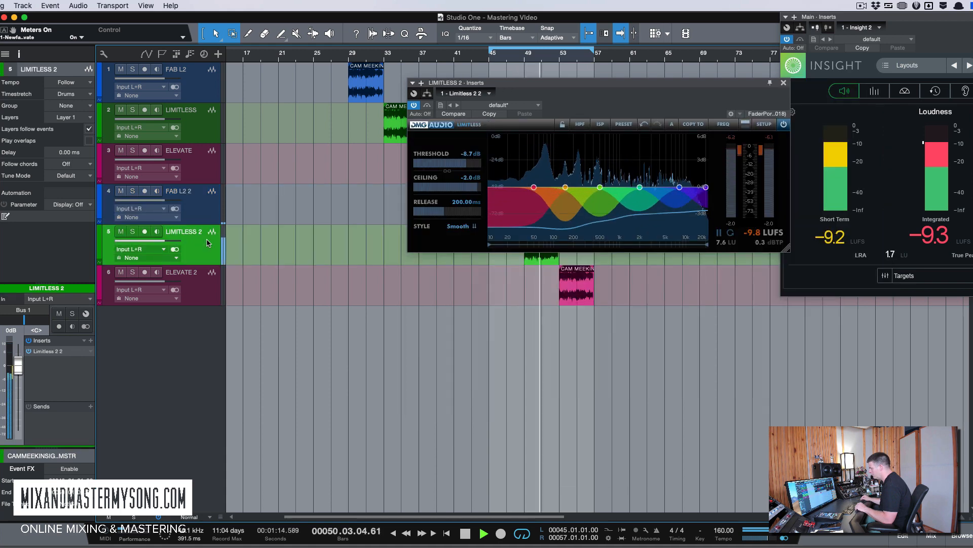
pyautogui.click(201, 281)
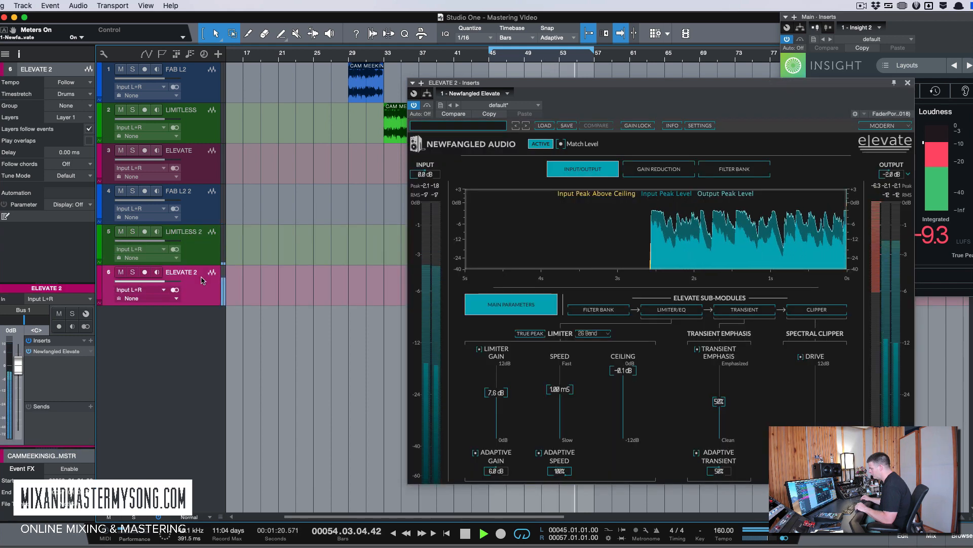
pyautogui.press('space')
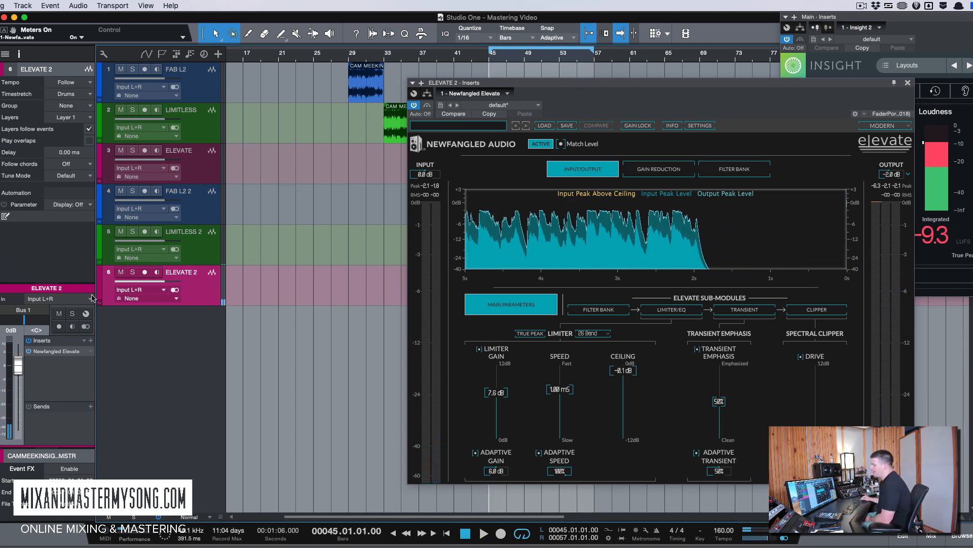
# Step: Set the oversampling of the Pro-L 2 on the FAB L2 2 track to 4x
pyautogui.click(214, 216)
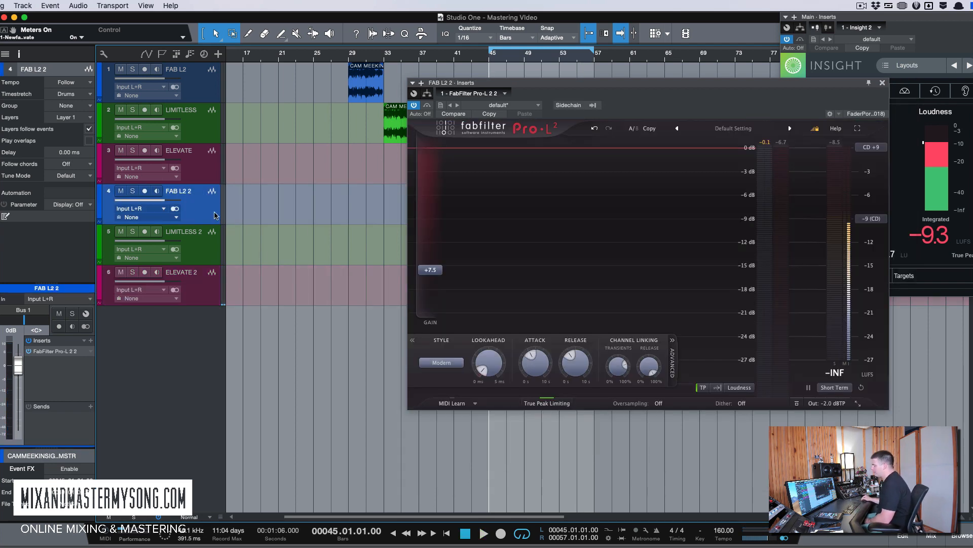
pyautogui.click(658, 404)
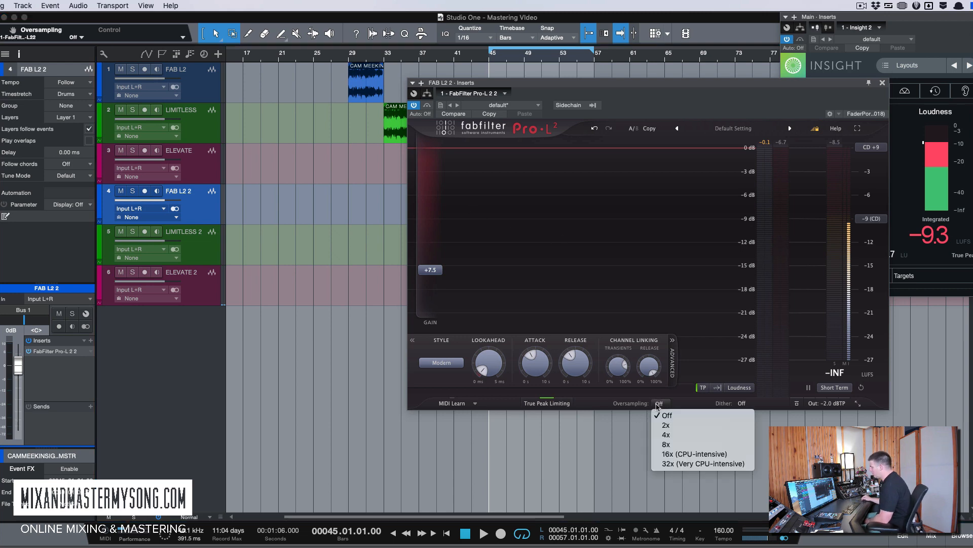
pyautogui.click(665, 435)
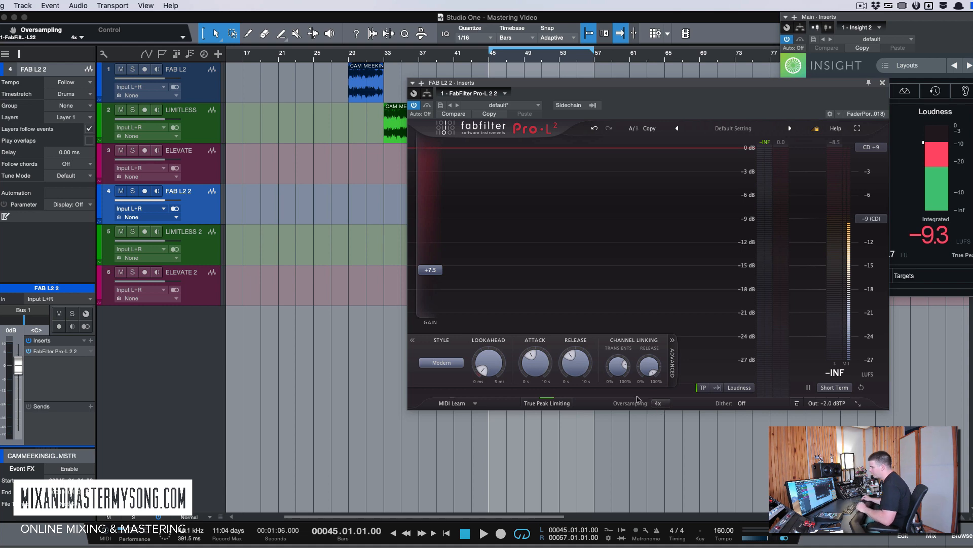
# Step: Check the other two limiters' settings, replay the loop with the oversampled Pro-L 2 while switching to each playing track's limiter, and stop playback
pyautogui.press('Down')
pyautogui.press('Down')
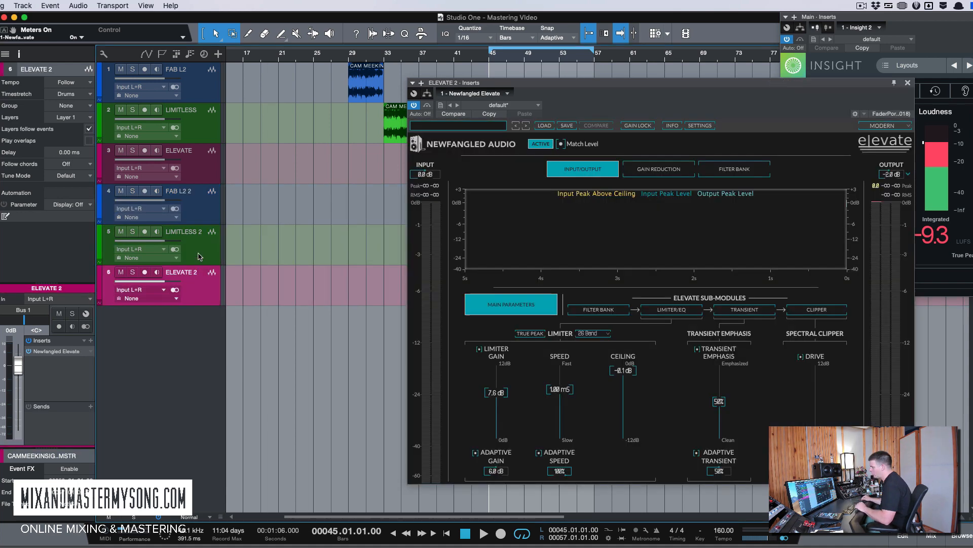
pyautogui.press('Up')
pyautogui.press('Up')
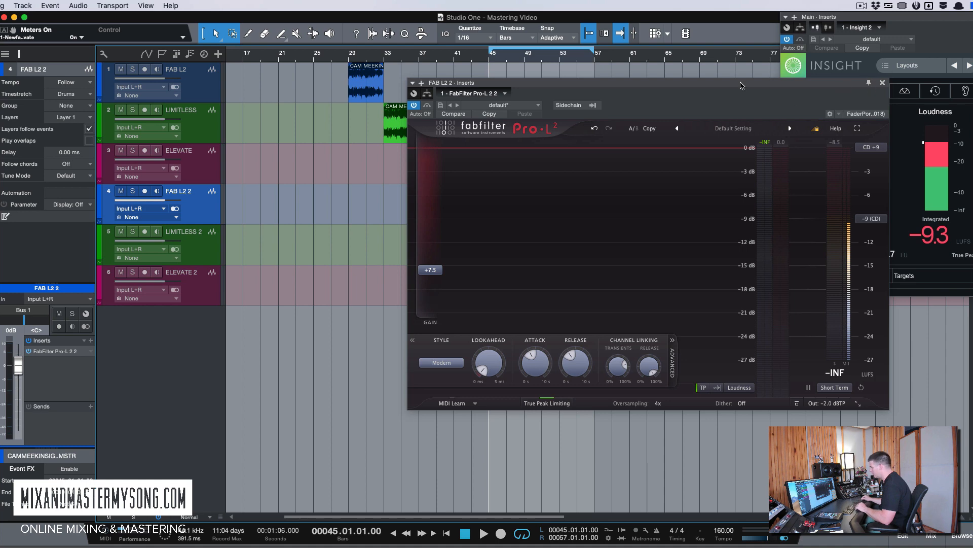
pyautogui.press('space')
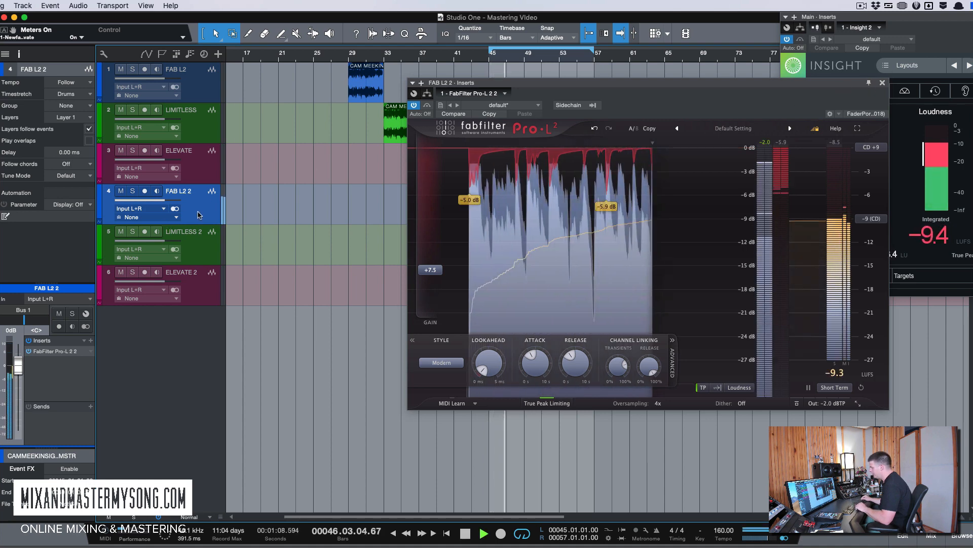
pyautogui.click(203, 250)
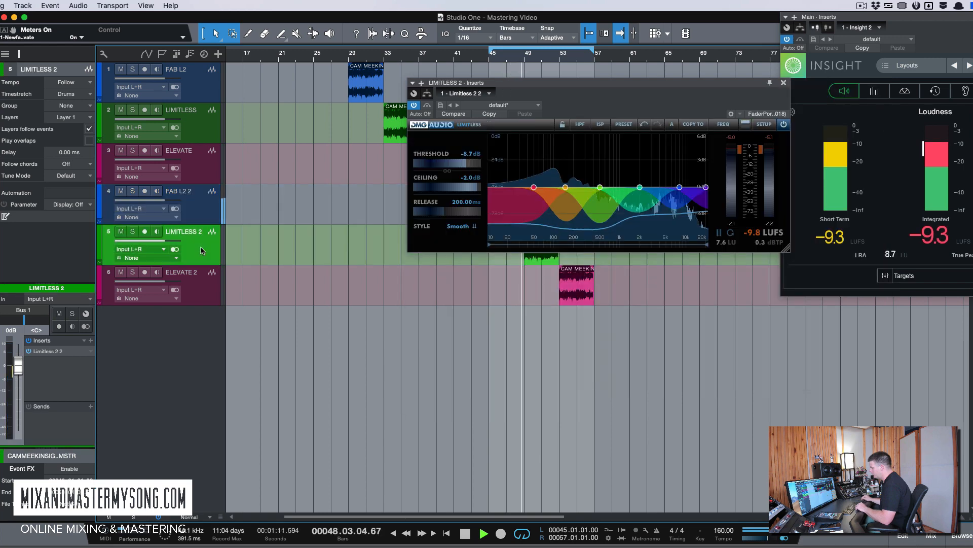
pyautogui.click(203, 282)
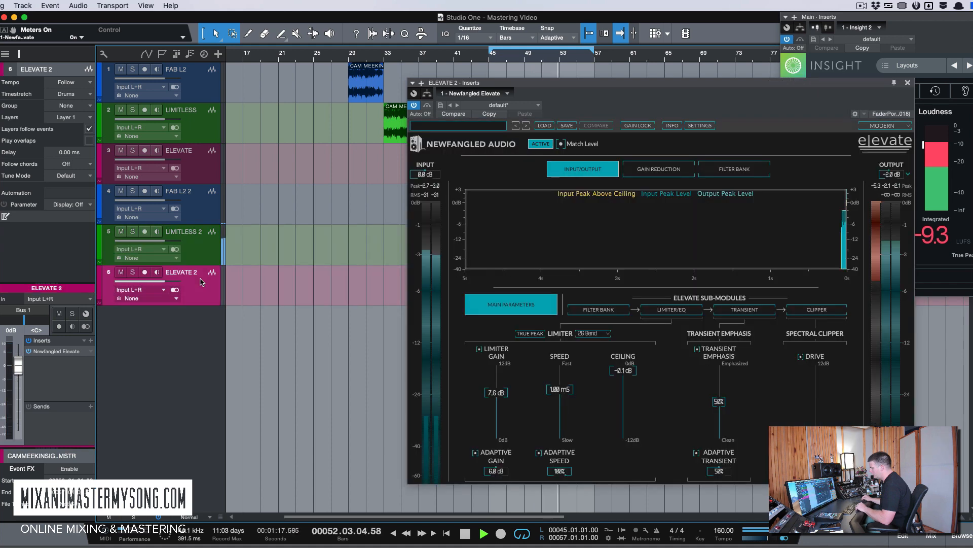
pyautogui.click(202, 211)
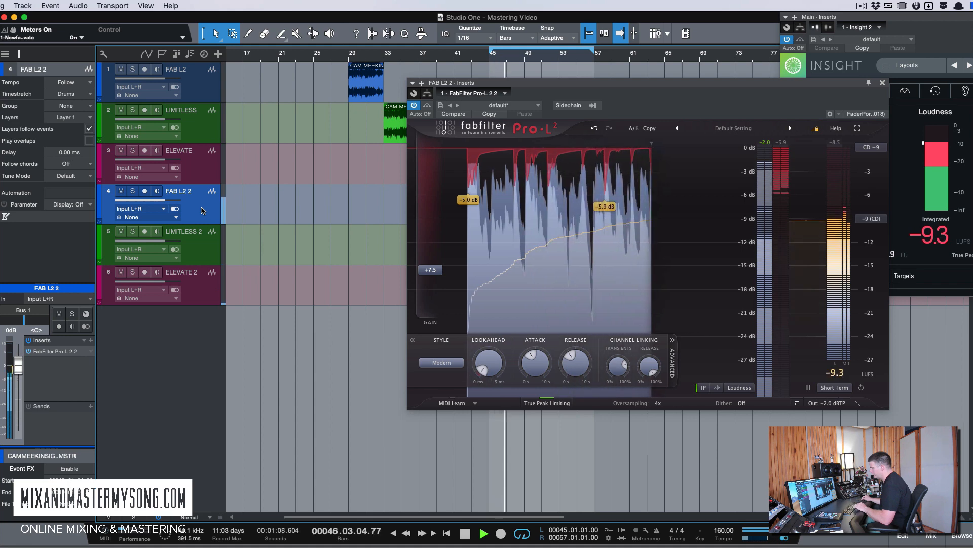
pyautogui.press('space')
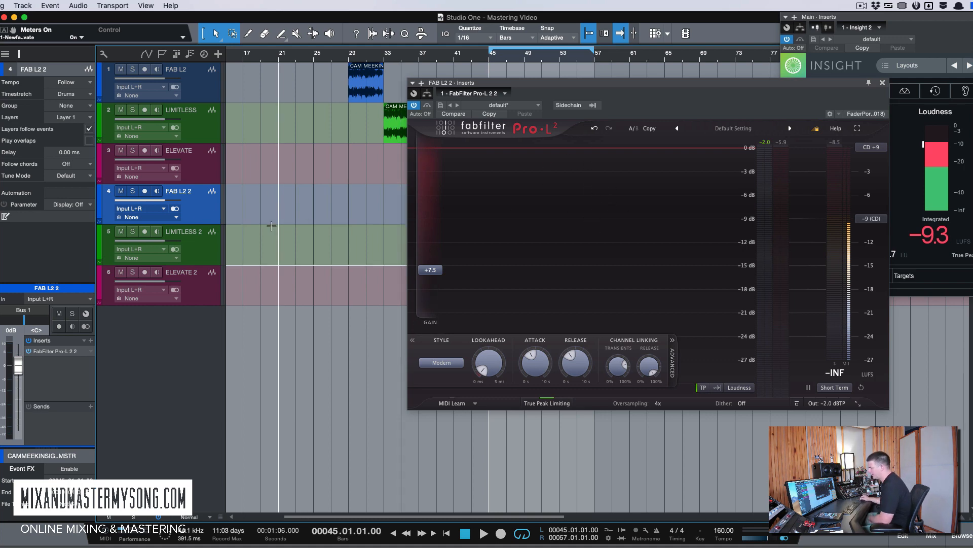
# Step: Show the Limitless plug-in of the LIMITLESS 2 track and reposition its window to examine its settings
pyautogui.click(191, 238)
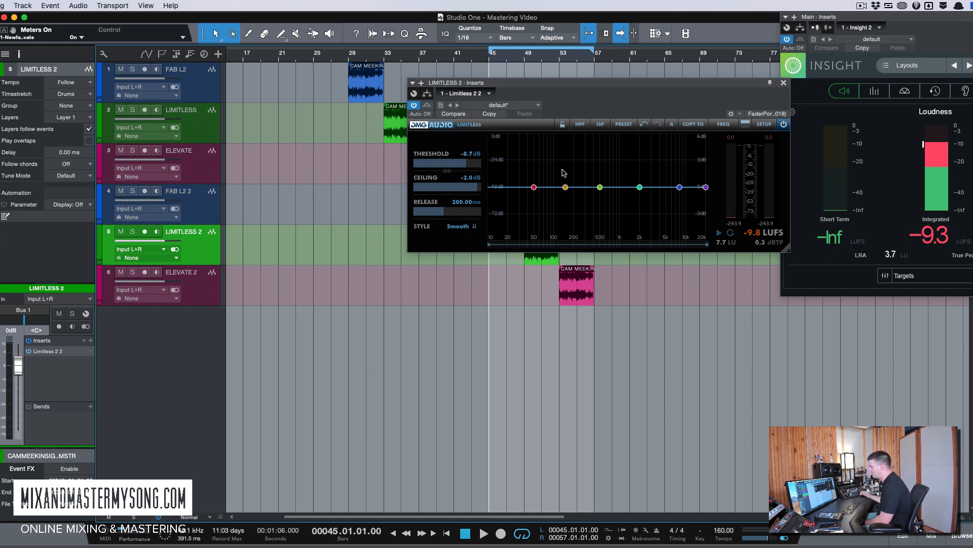
pyautogui.moveTo(605, 83); pyautogui.dragTo(604, 90)
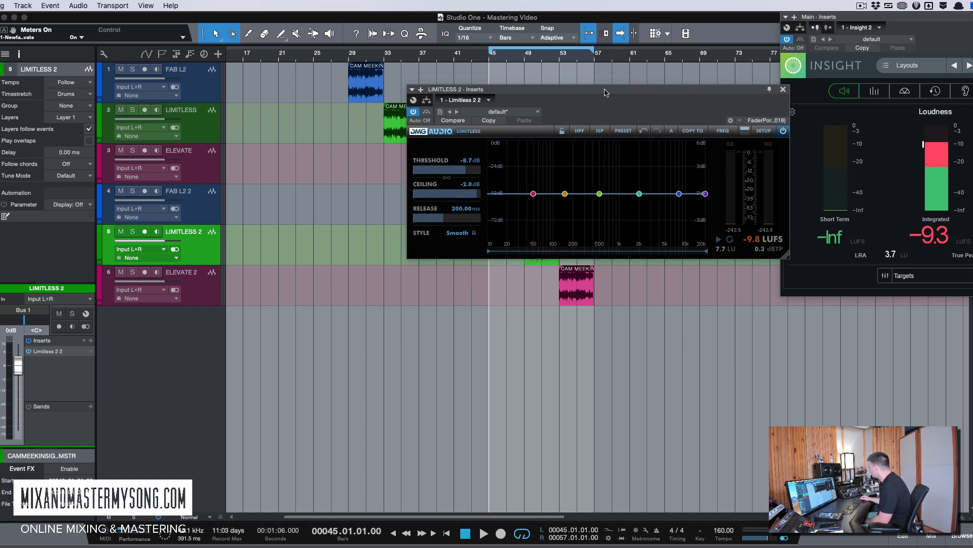
pyautogui.moveTo(603, 114); pyautogui.dragTo(596, 110)
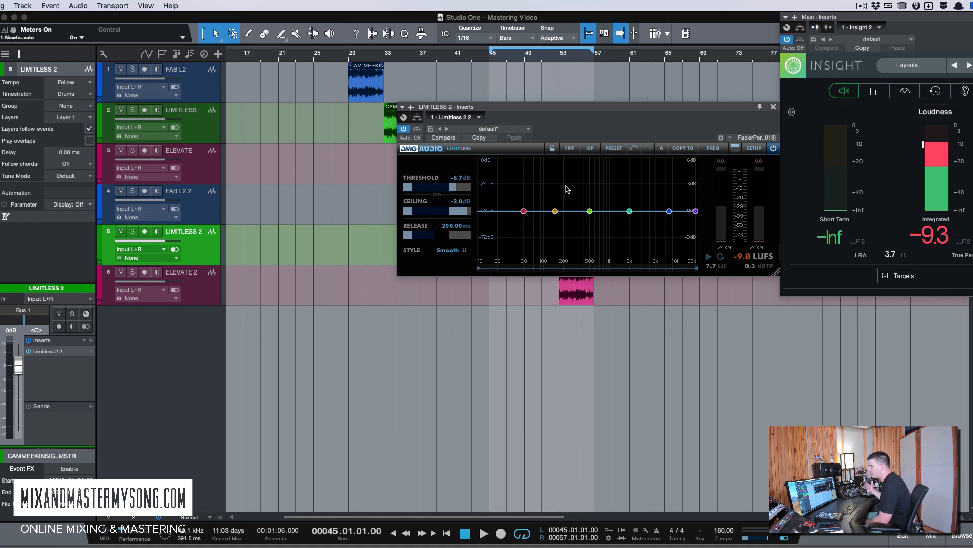
# Step: Show the ELEVATE 2 limiter, look at its Limiter/EQ sub-module, return to the main parameters and close the plug-in window
pyautogui.click(193, 283)
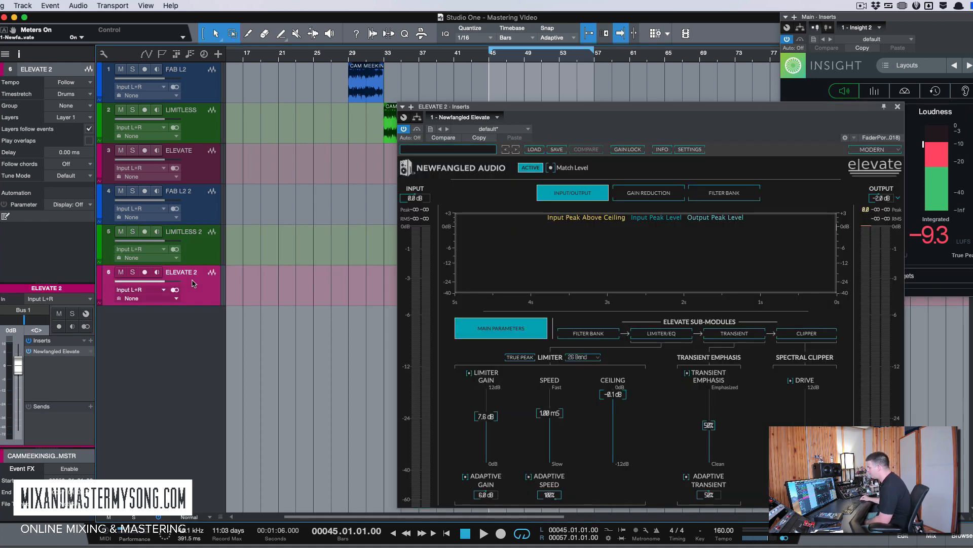
pyautogui.moveTo(559, 110); pyautogui.dragTo(619, 84)
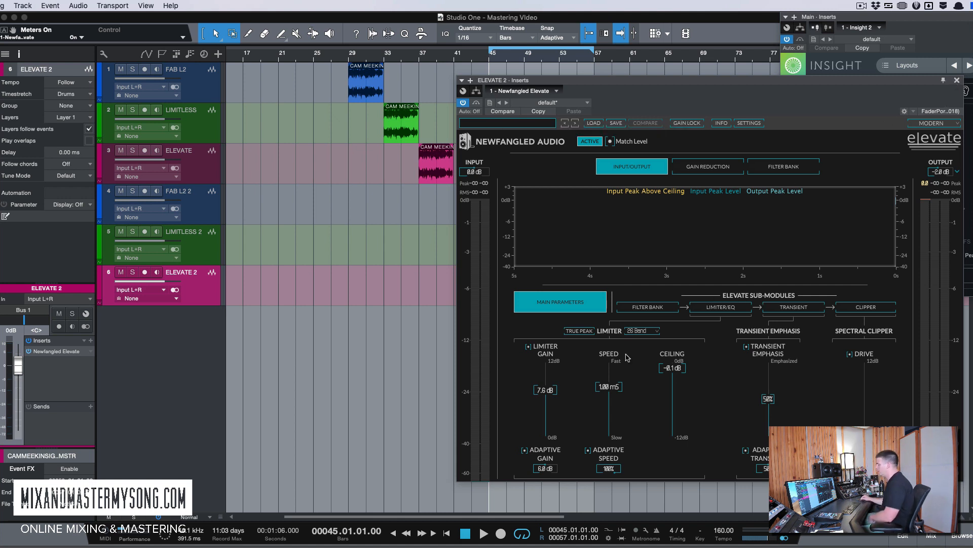
pyautogui.click(710, 309)
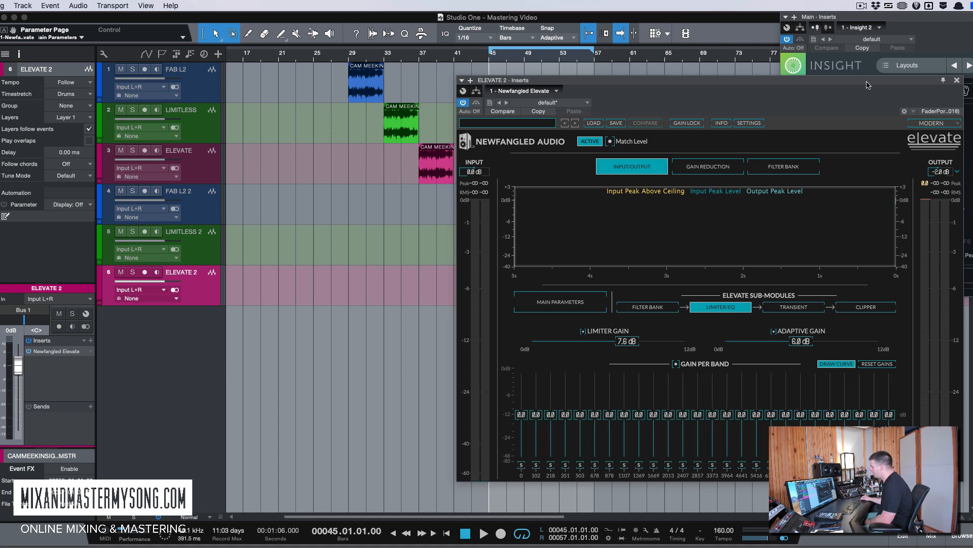
pyautogui.click(572, 304)
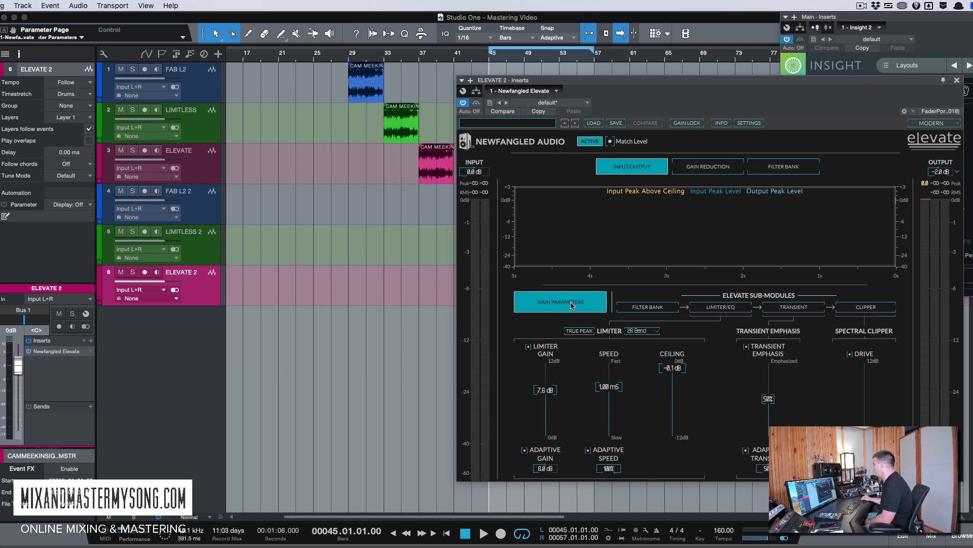
pyautogui.click(956, 80)
# Step: Play the ELEVATE clip from bar 37 and the ELEVATE 2 clip from bar 53 alternately to compare both Elevate settings, and stop playback
pyautogui.click(419, 61)
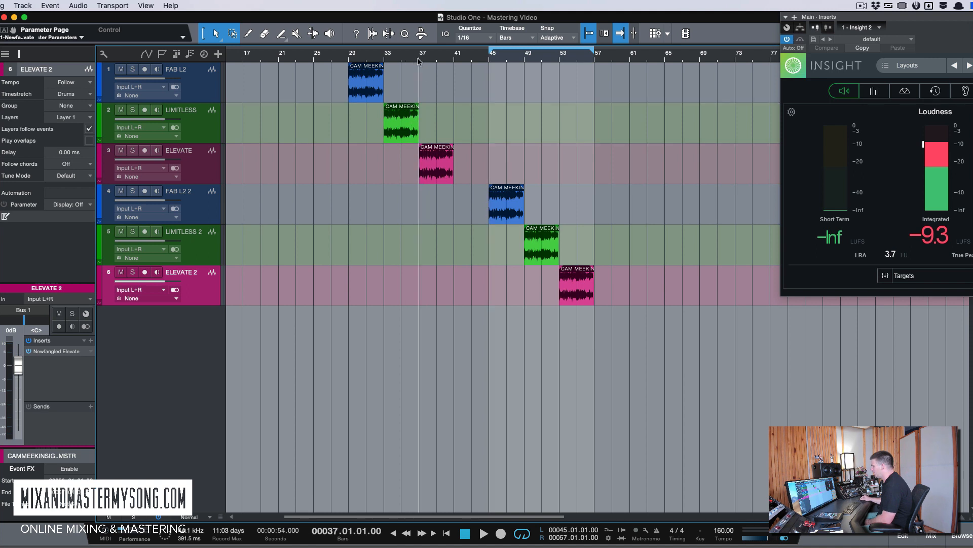
pyautogui.click(204, 164)
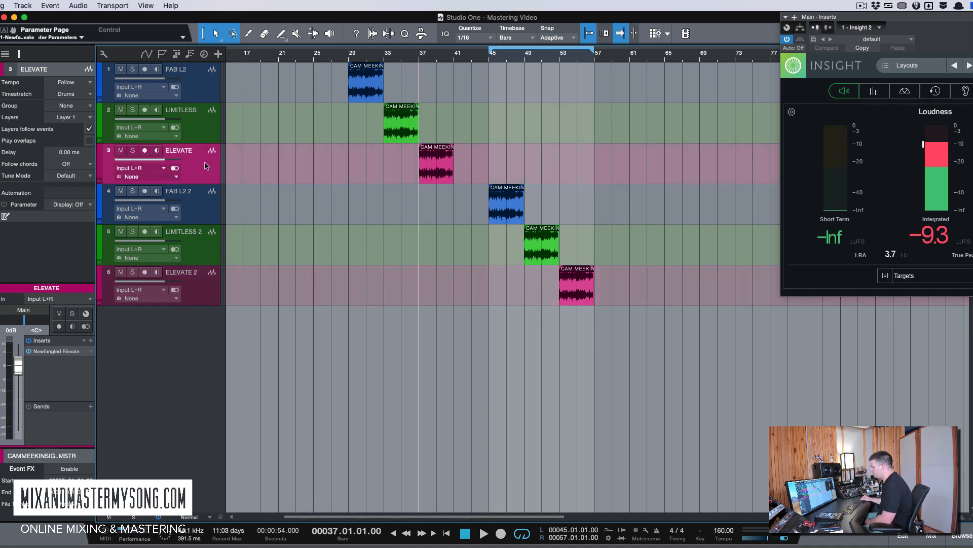
pyautogui.click(207, 284)
pyautogui.click(206, 155)
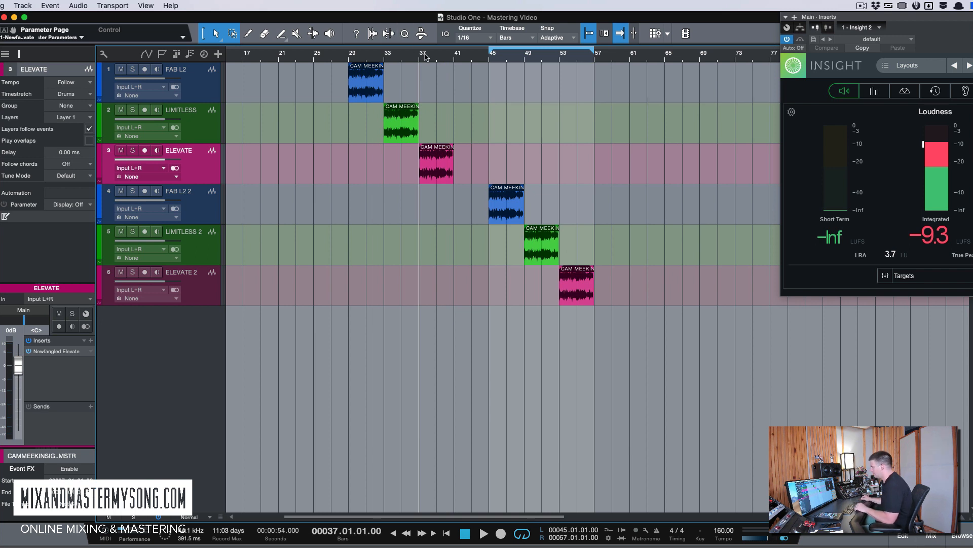
pyautogui.press('space')
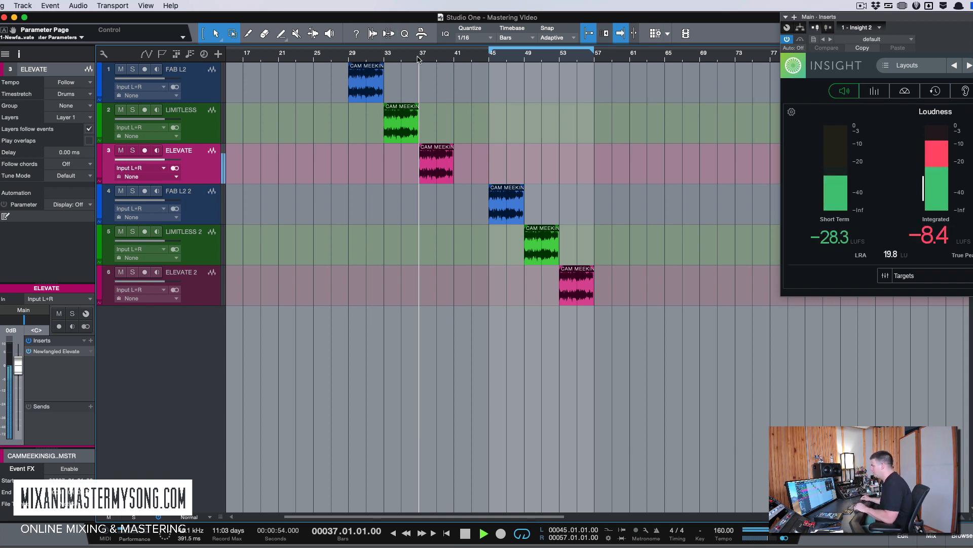
pyautogui.click(558, 61)
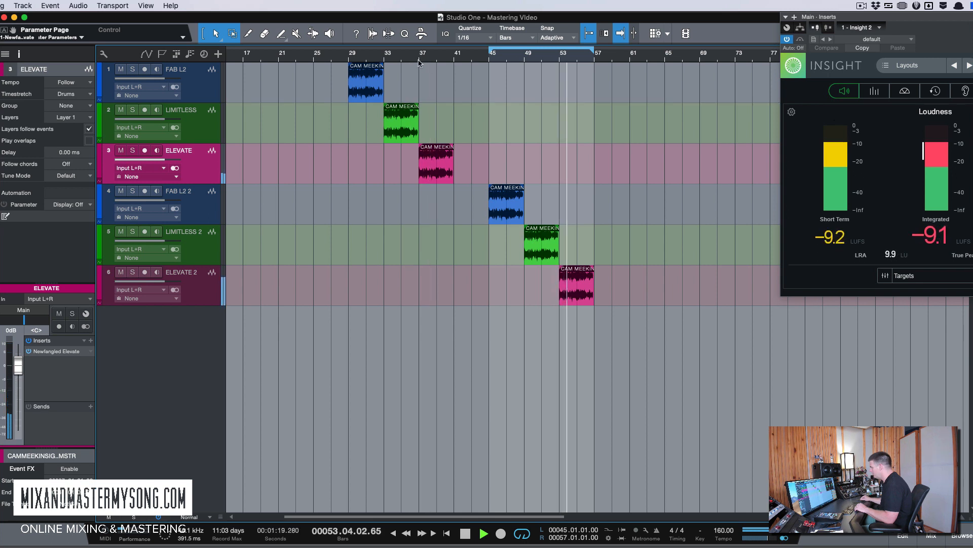
pyautogui.click(419, 62)
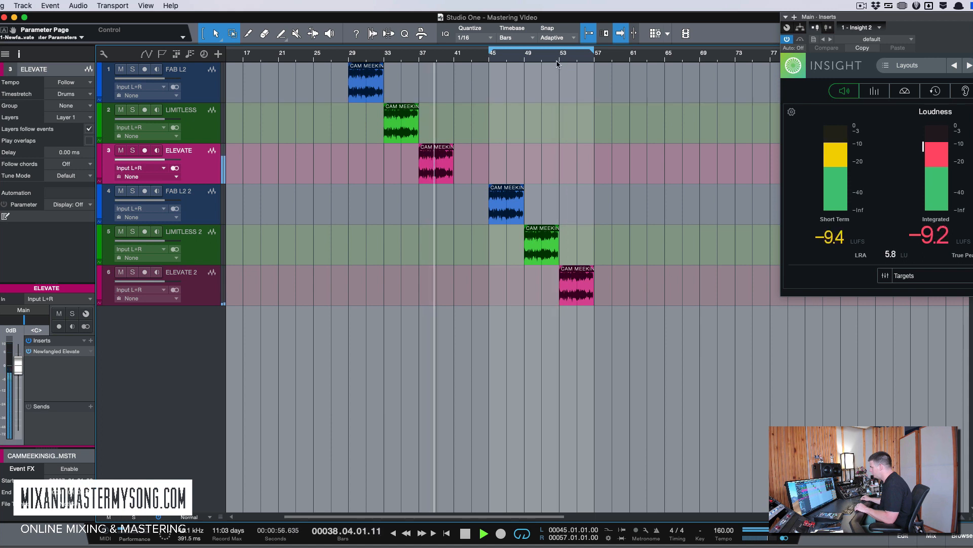
pyautogui.click(558, 62)
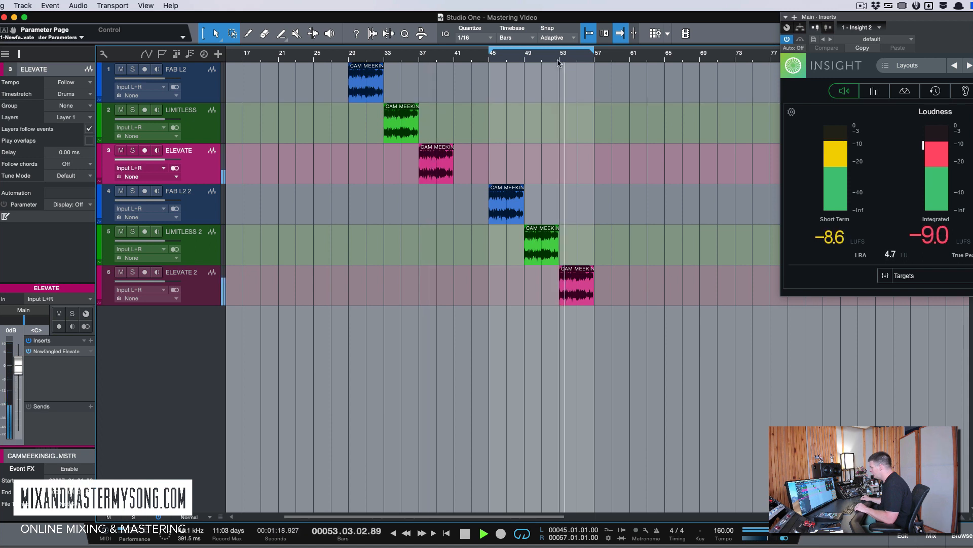
pyautogui.press('space')
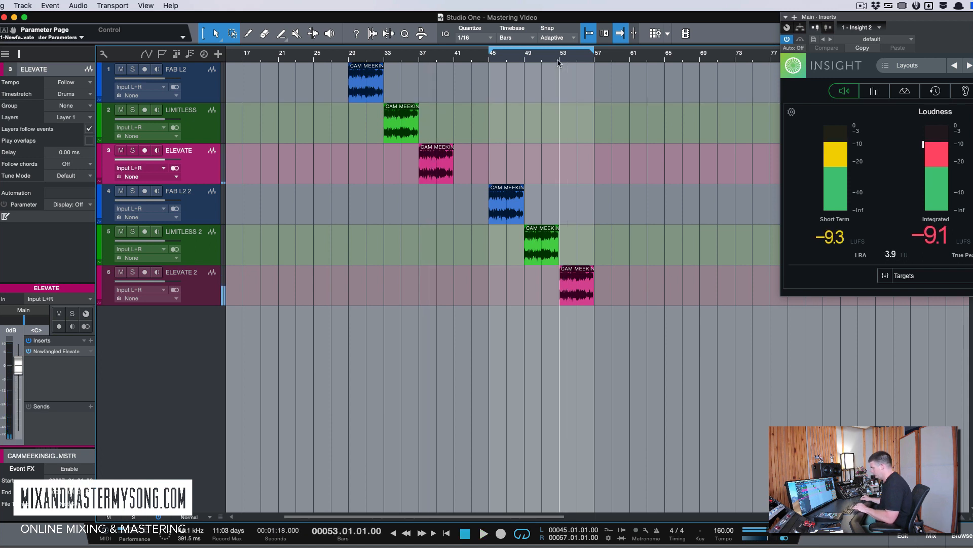
# Step: Play the LIMITLESS clip from bar 33, switch to the LIMITLESS 2 clip at bar 49 to compare them, and stop playback
pyautogui.click(384, 60)
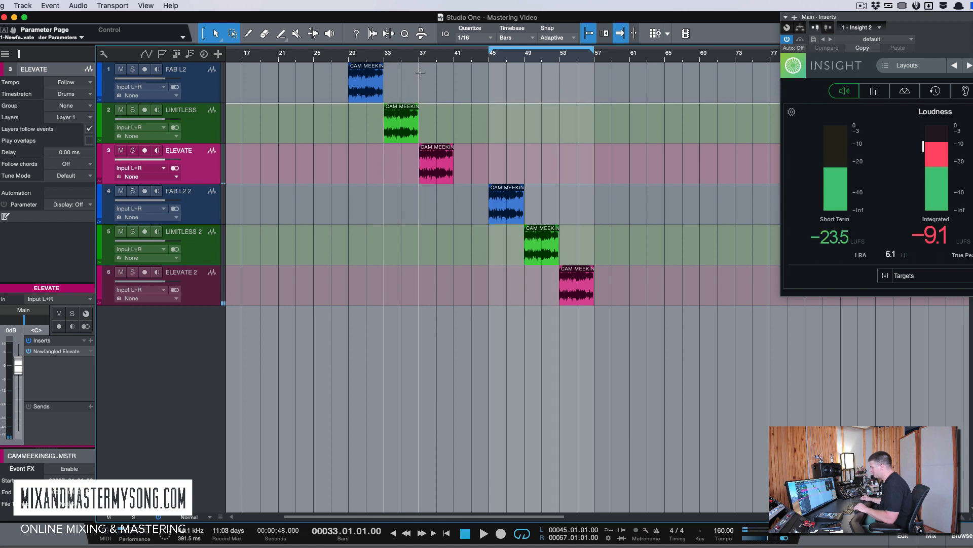
pyautogui.press('space')
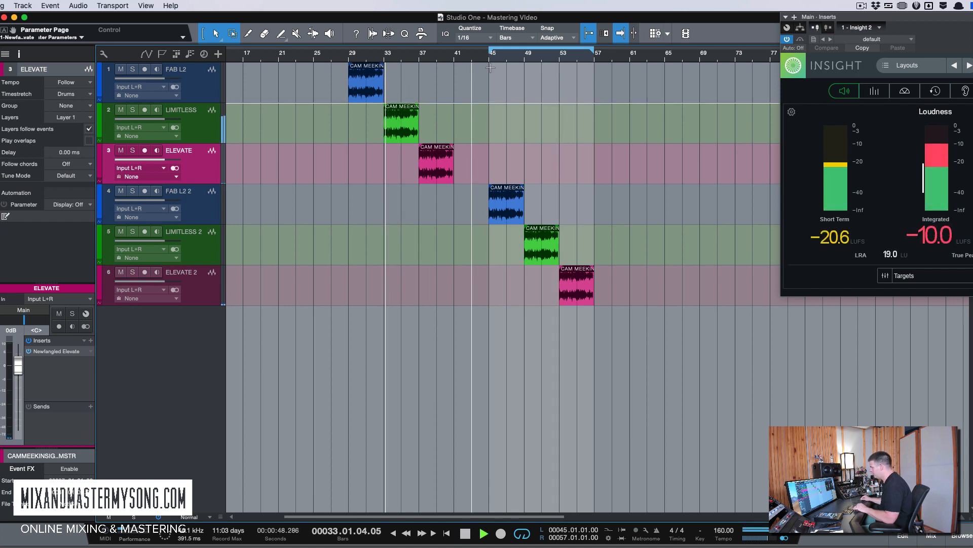
pyautogui.click(524, 61)
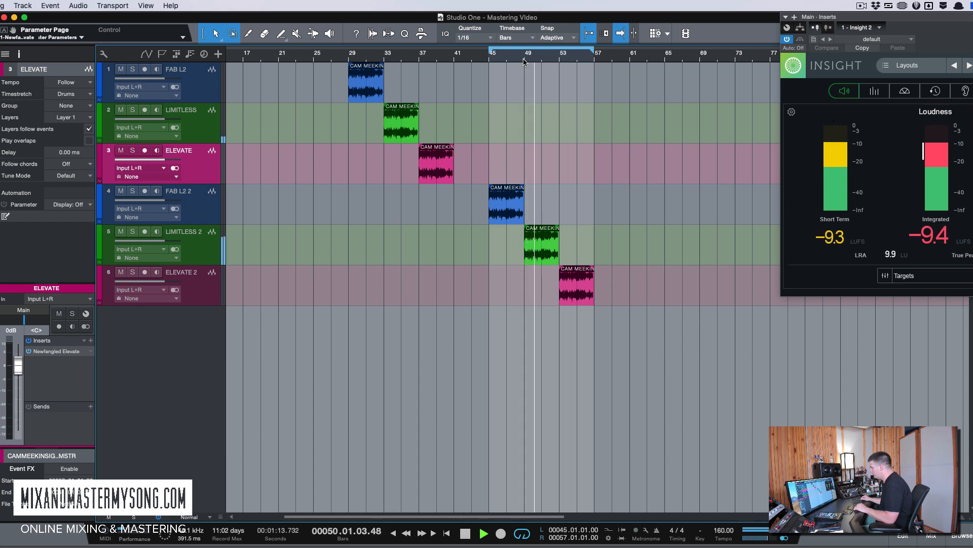
pyautogui.press('space')
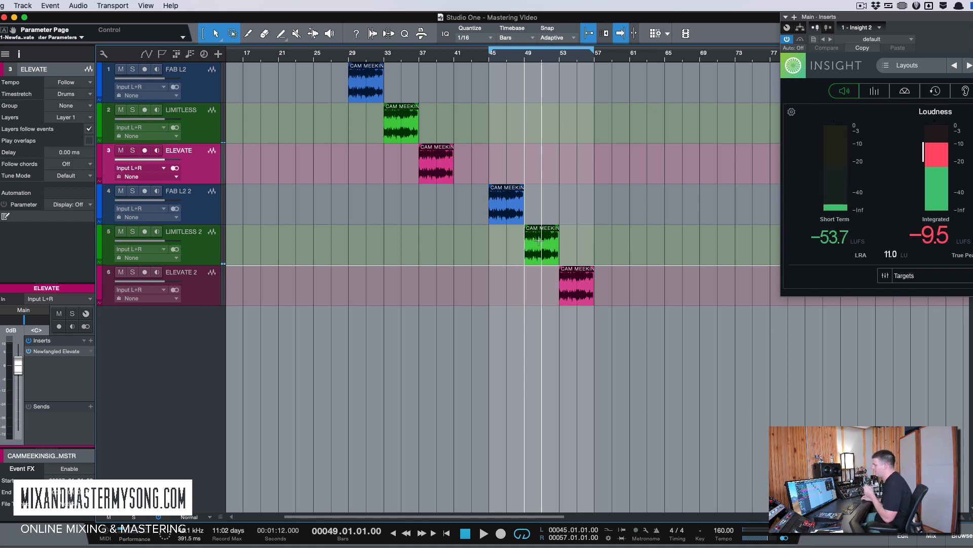
# Step: Play the FAB L2 clip from bar 29, switch to the FAB L2 2 clip at bar 45 to compare them, and stop playback
pyautogui.click(352, 54)
pyautogui.press('space')
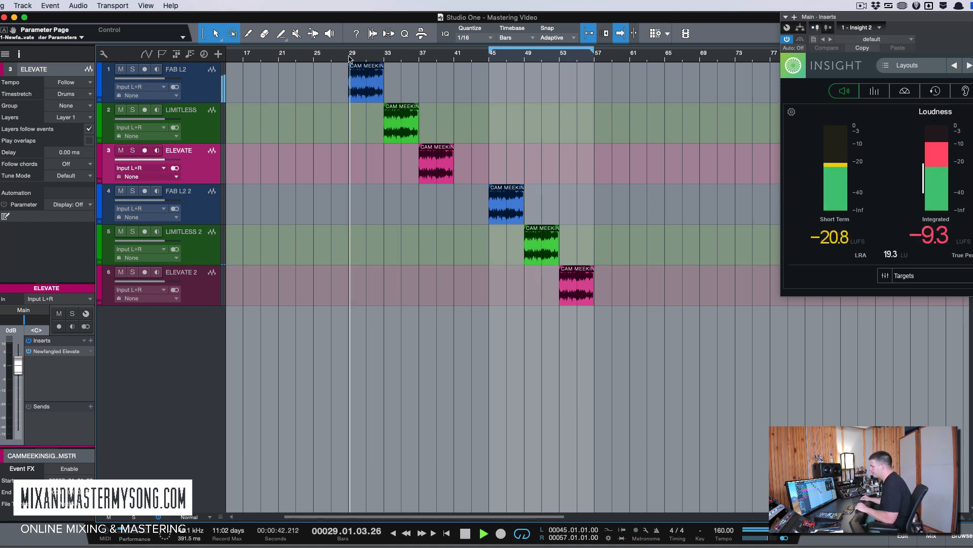
pyautogui.click(489, 60)
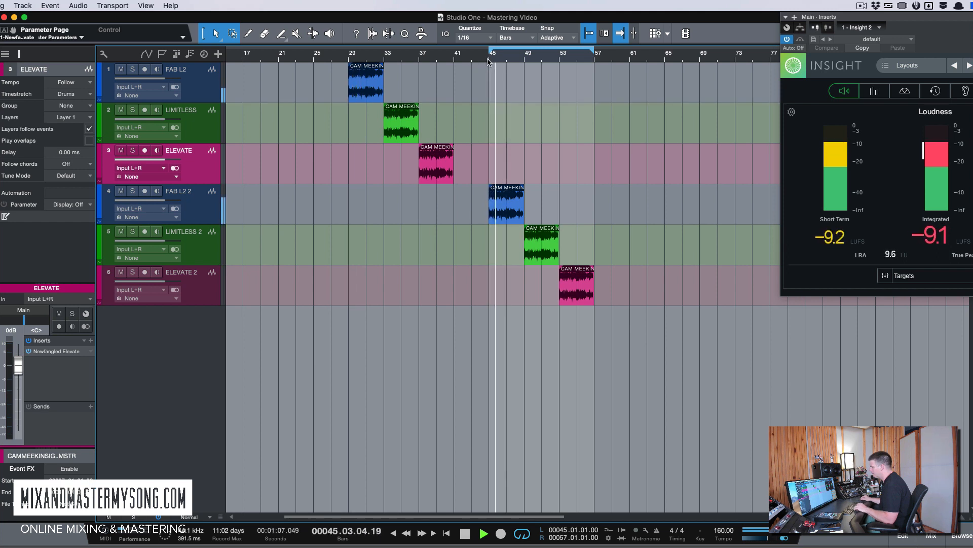
pyautogui.press('space')
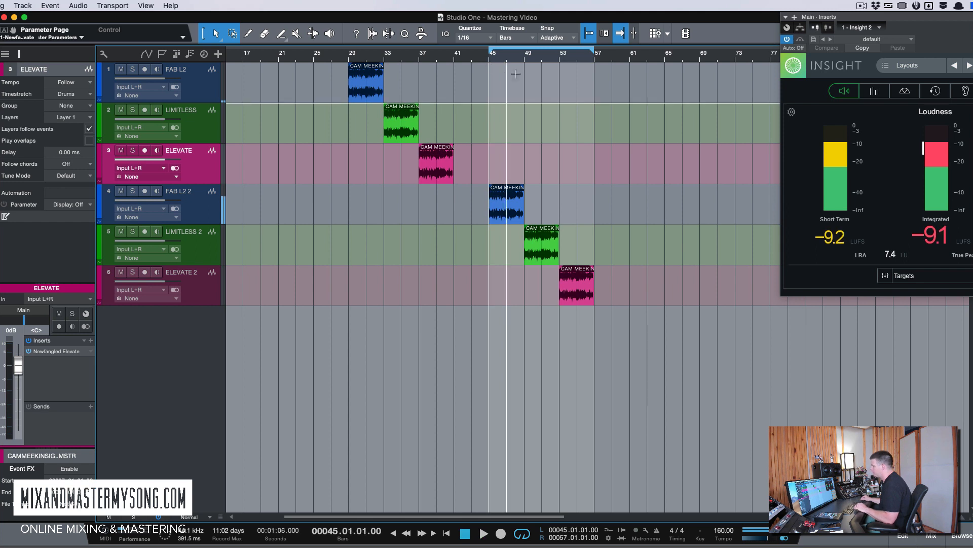